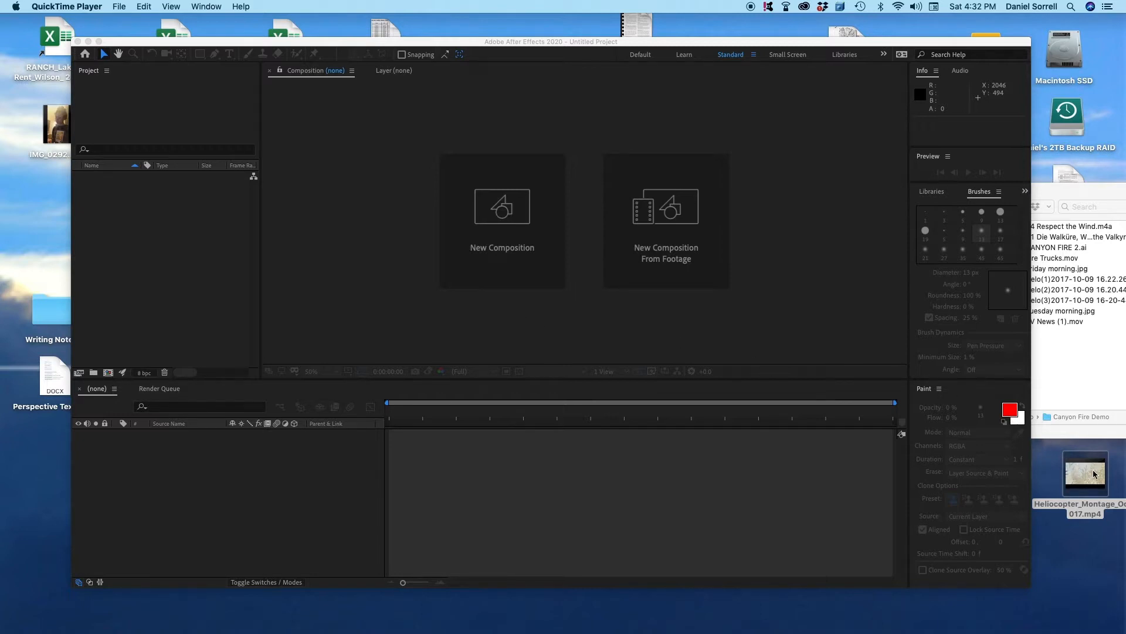
# - Create a 1920 x 1080 composition 48 seconds long and add the helicopter montage video from the desktop to its timeline
pyautogui.moveTo(1091, 471); pyautogui.dragTo(524, 202)
pyautogui.click(508, 209)
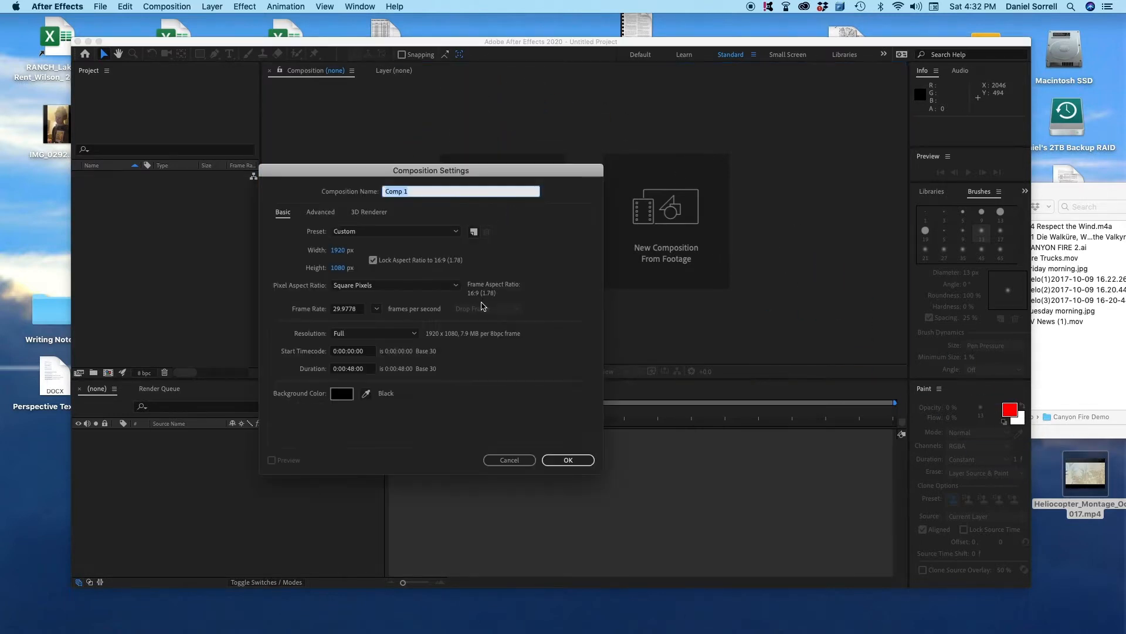
pyautogui.click(569, 460)
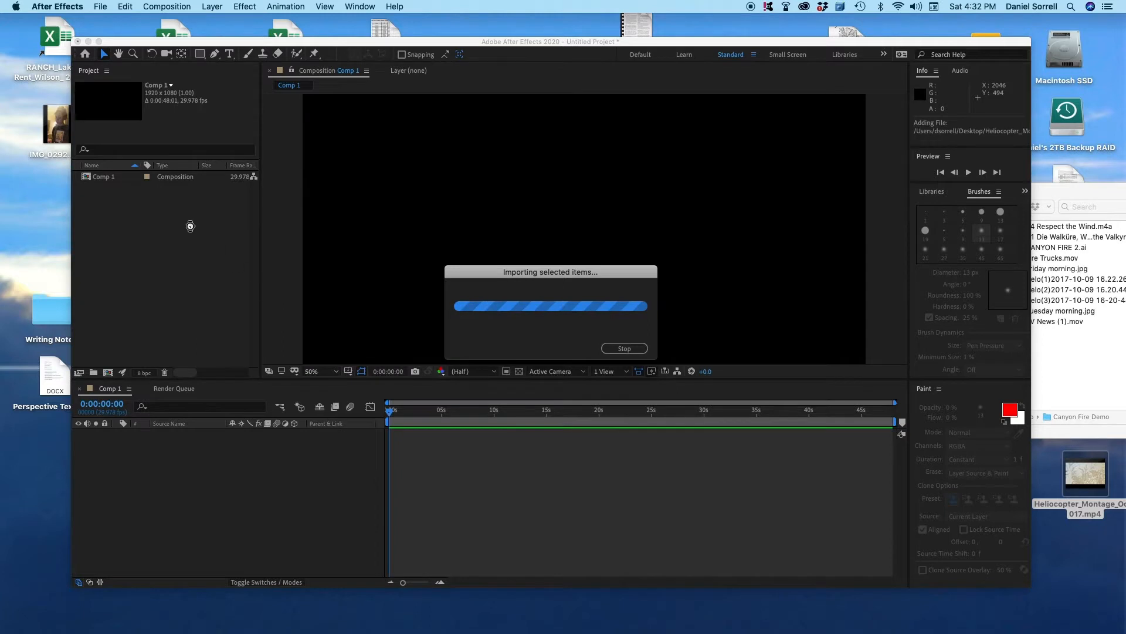
pyautogui.moveTo(127, 194); pyautogui.dragTo(170, 452)
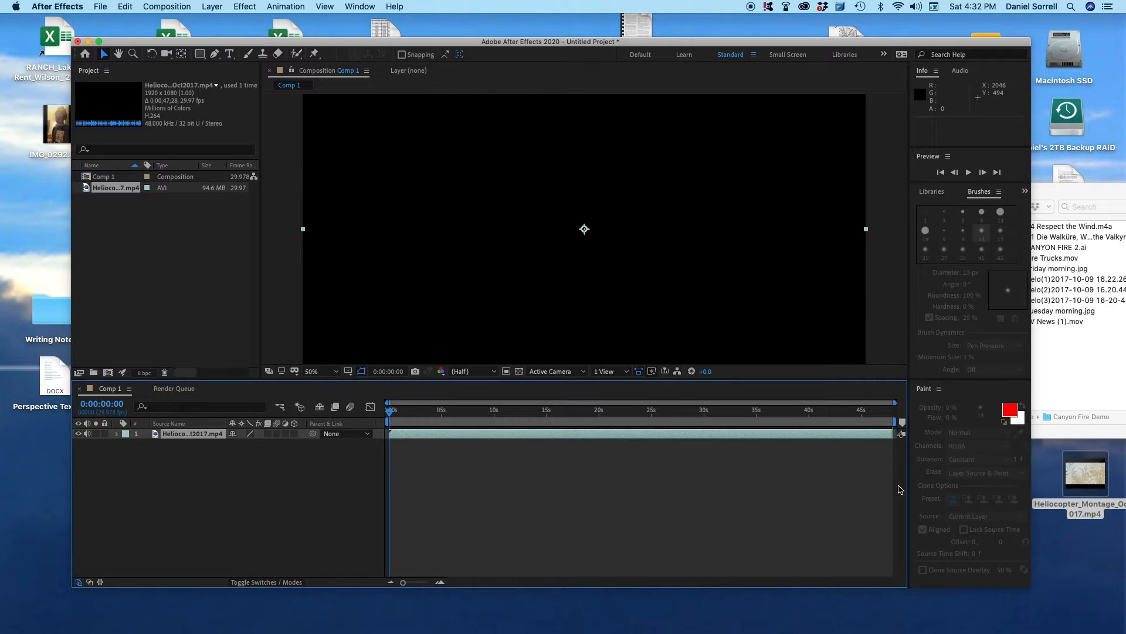
pyautogui.click(894, 403)
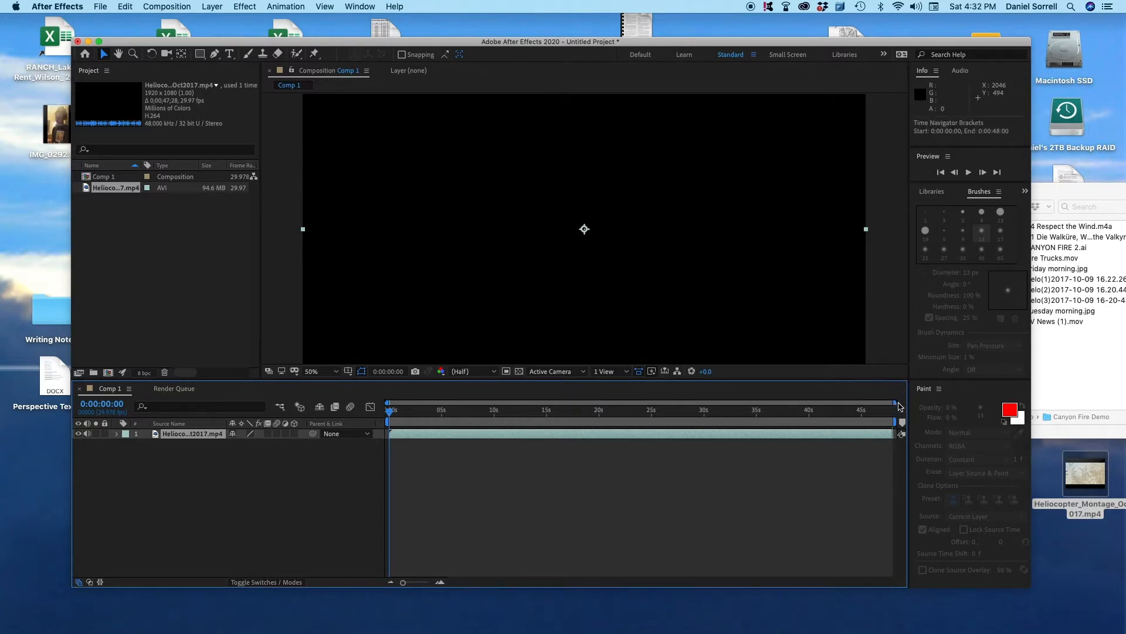
pyautogui.moveTo(897, 403)
pyautogui.mouseDown()
pyautogui.moveTo(880, 404)
pyautogui.moveTo(913, 403)
pyautogui.mouseUp()
pyautogui.click(901, 423)
# - Import "14 Respect the Wind.m4a" and the "21 Die Walküre" Ride of the Valkyries track from the Canyon Fire Demo folder into the project
pyautogui.click(1061, 187)
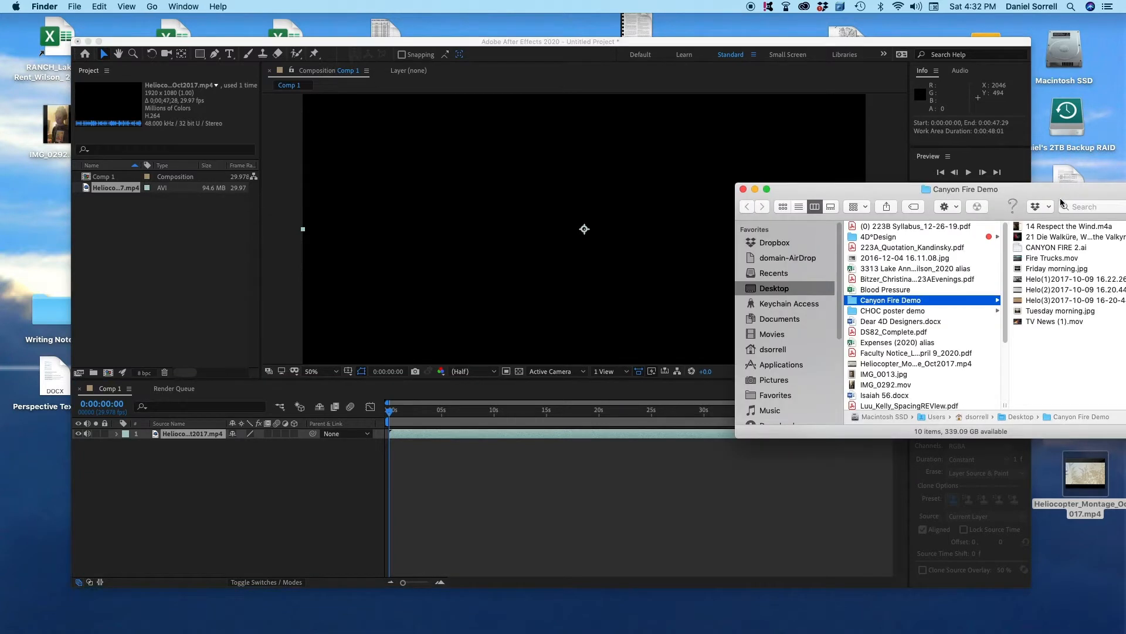
pyautogui.click(1046, 228)
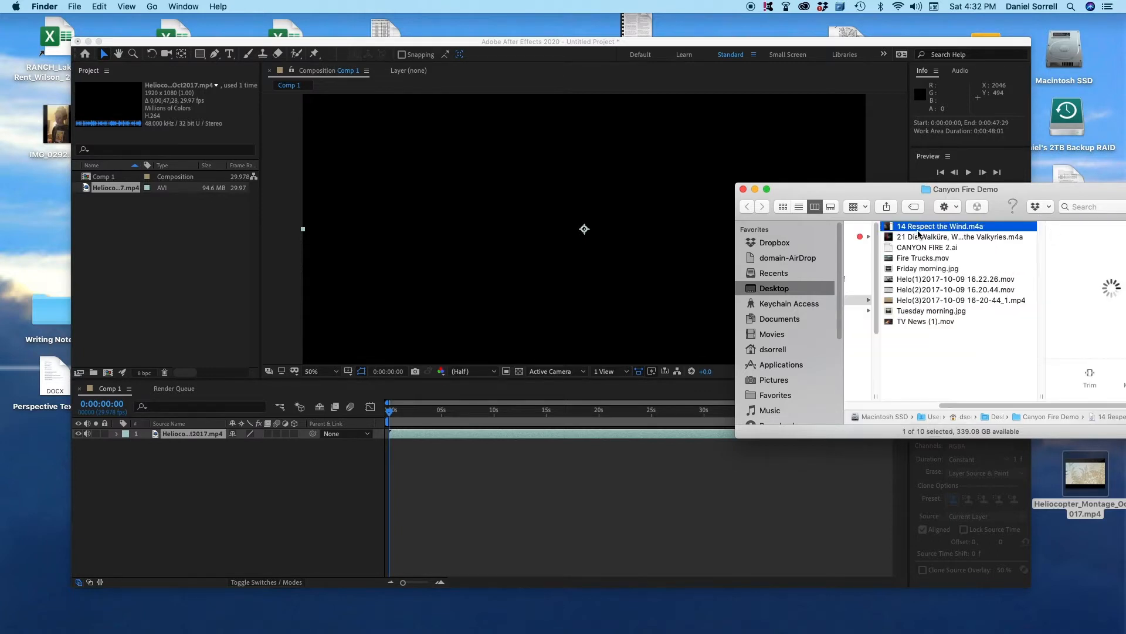
pyautogui.moveTo(922, 228); pyautogui.dragTo(134, 251)
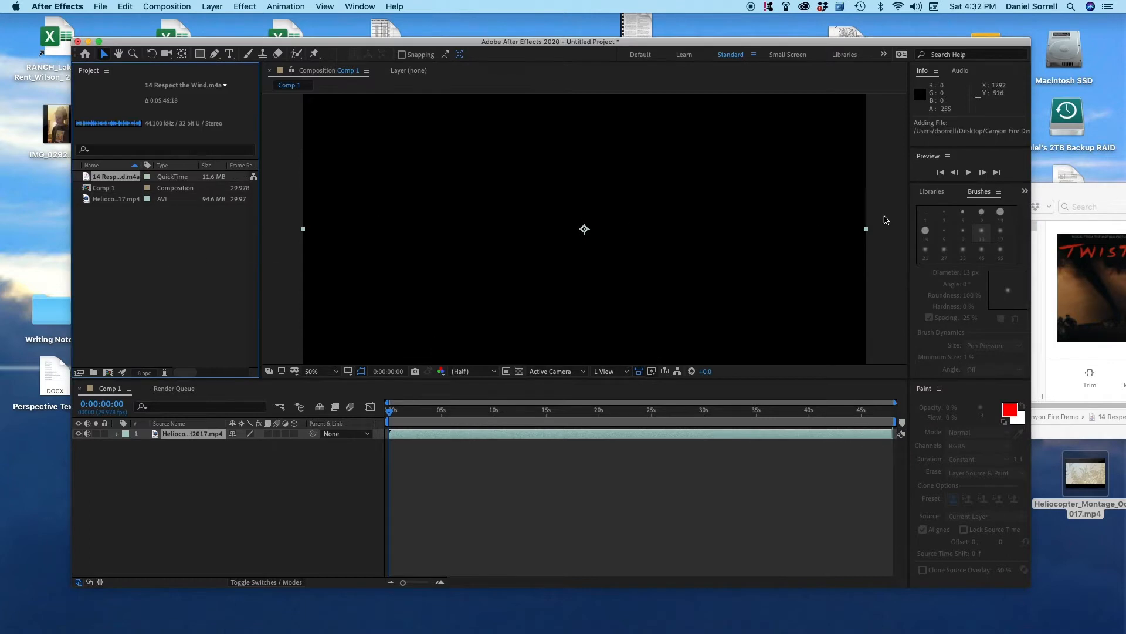
pyautogui.click(1054, 234)
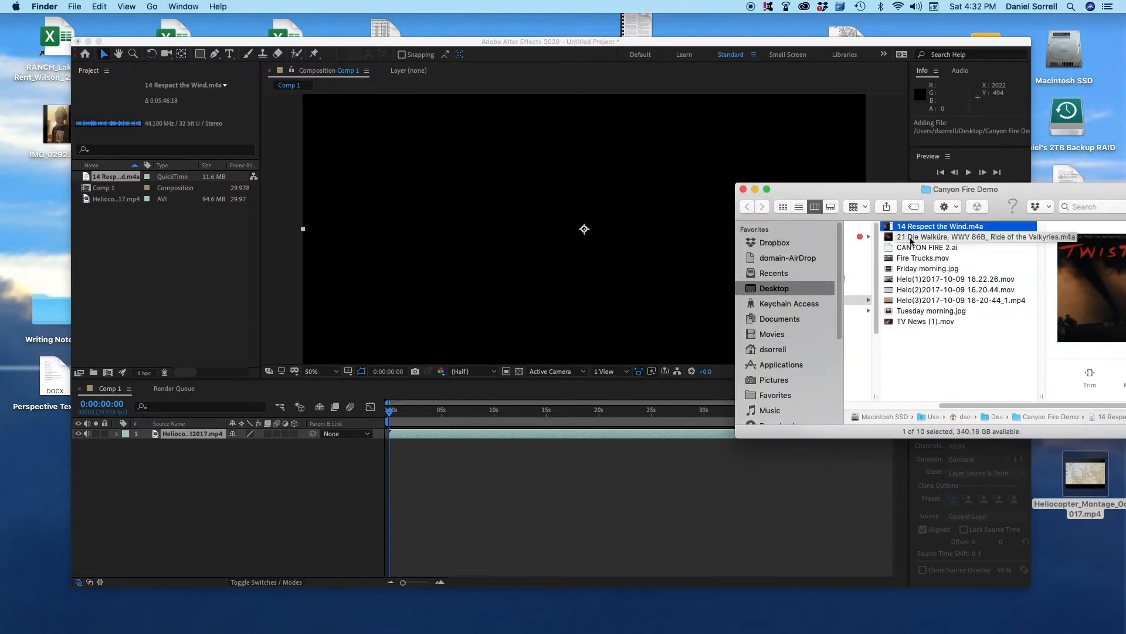
pyautogui.moveTo(912, 238); pyautogui.dragTo(136, 246)
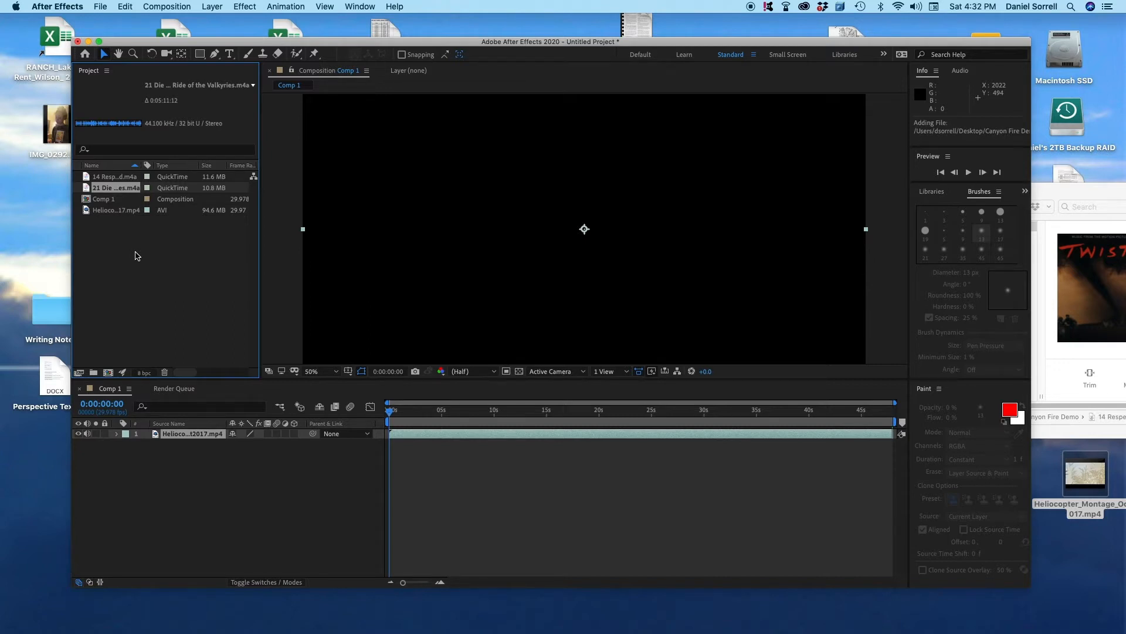
# - Place the Respect the Wind and Ride of the Valkyries tracks below the video in the timeline and mute both
pyautogui.click(111, 177)
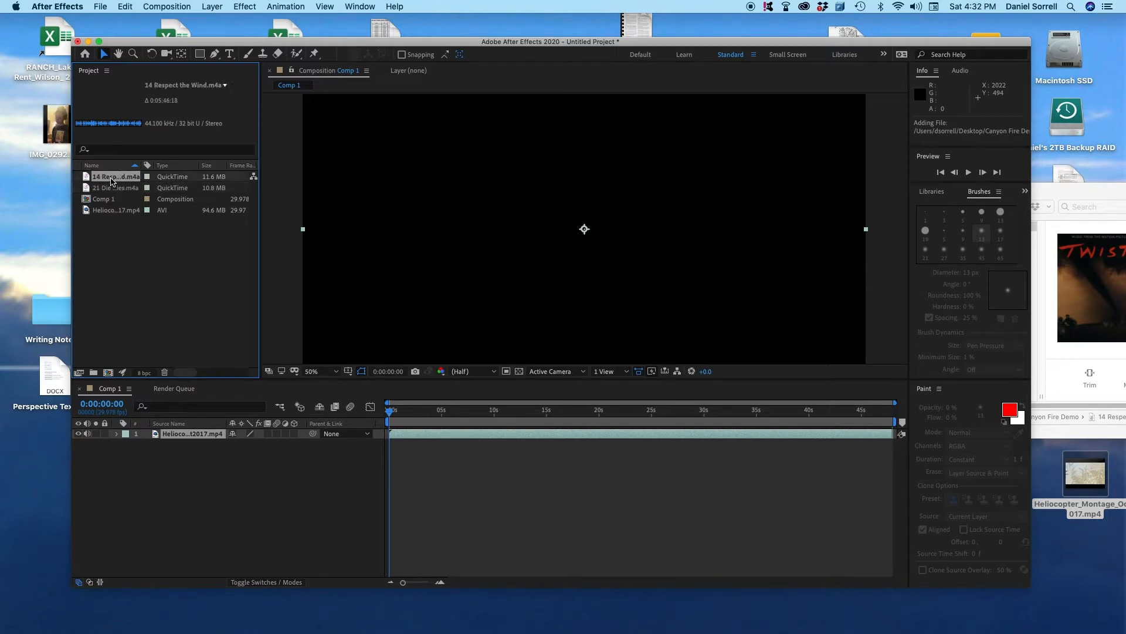
pyautogui.moveTo(111, 178); pyautogui.dragTo(153, 464)
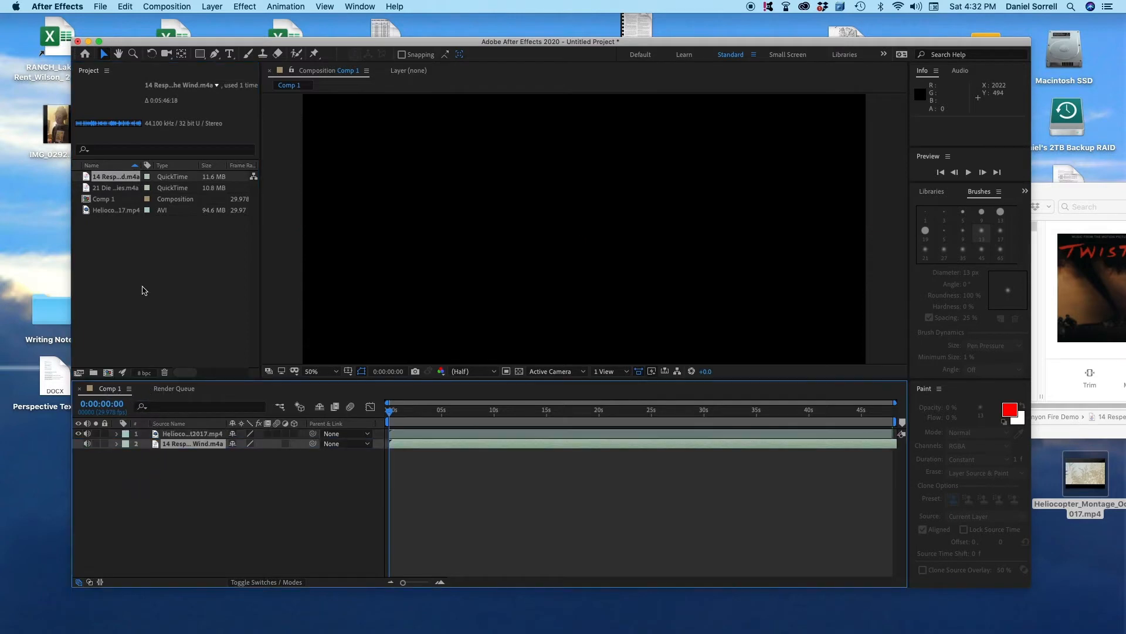
pyautogui.moveTo(108, 189); pyautogui.dragTo(178, 456)
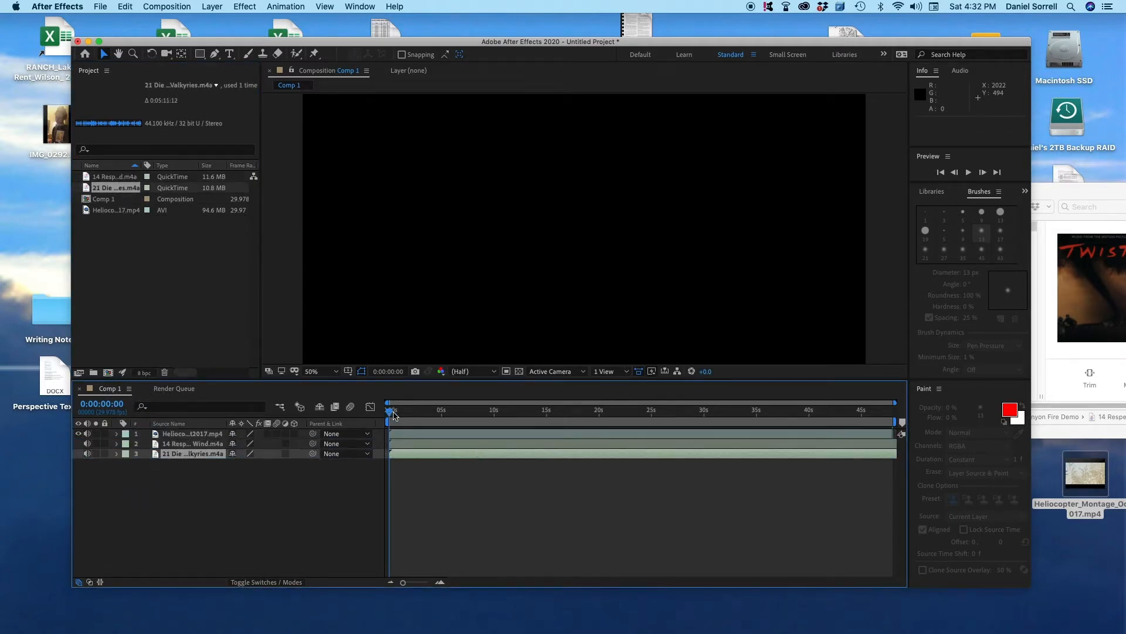
pyautogui.click(87, 444)
pyautogui.click(87, 454)
# - Play the helicopter video from the start with only its own sound, and return the playhead to 0:00:00:00
pyautogui.press('space')
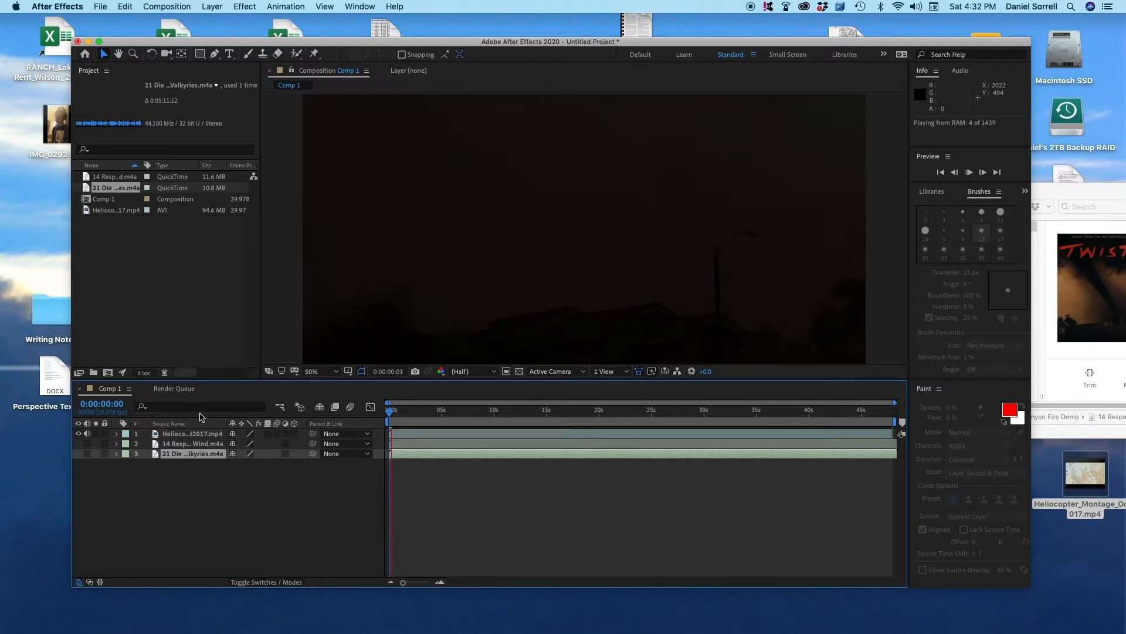
pyautogui.press('XF86AudioRaiseVolume')
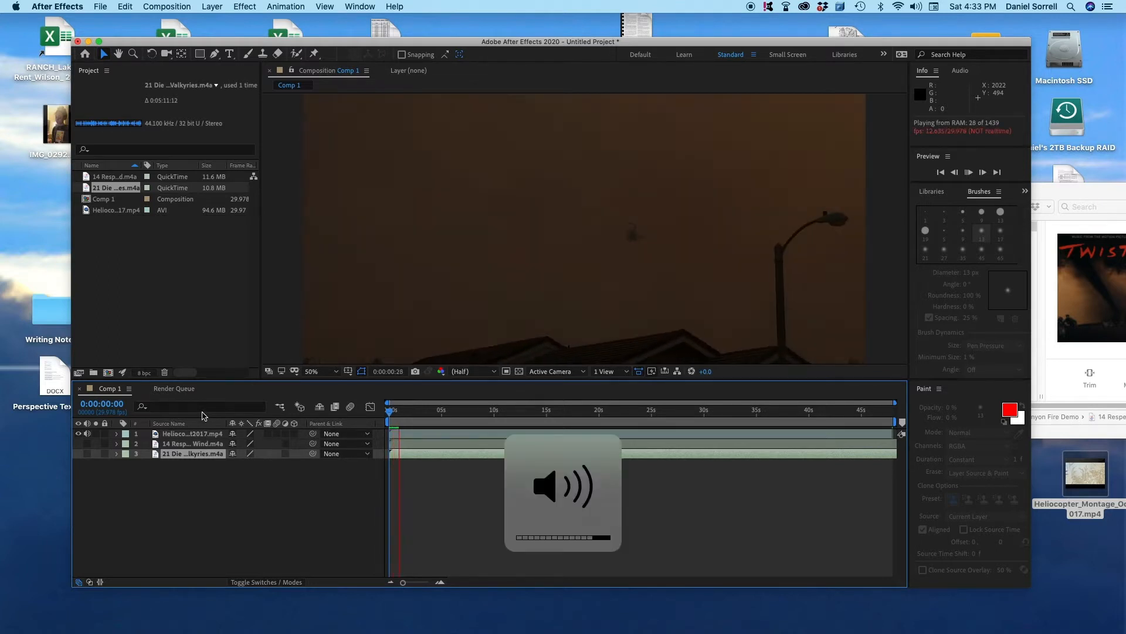
pyautogui.press('XF86AudioLowerVolume')
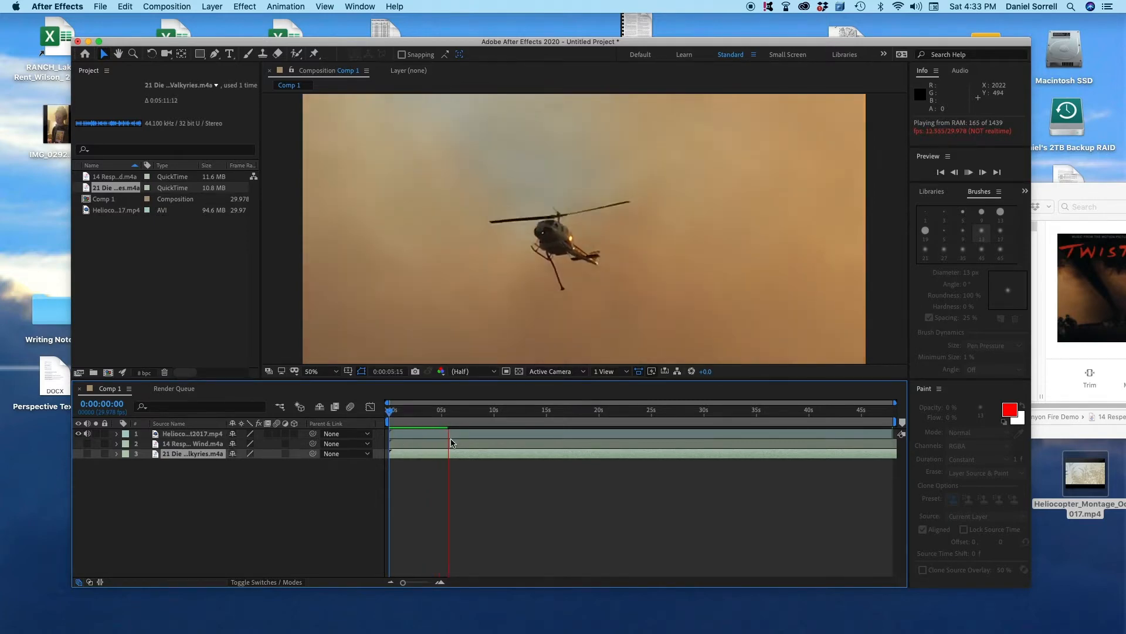
pyautogui.press('space')
pyautogui.click(466, 414)
pyautogui.moveTo(466, 414); pyautogui.dragTo(357, 410)
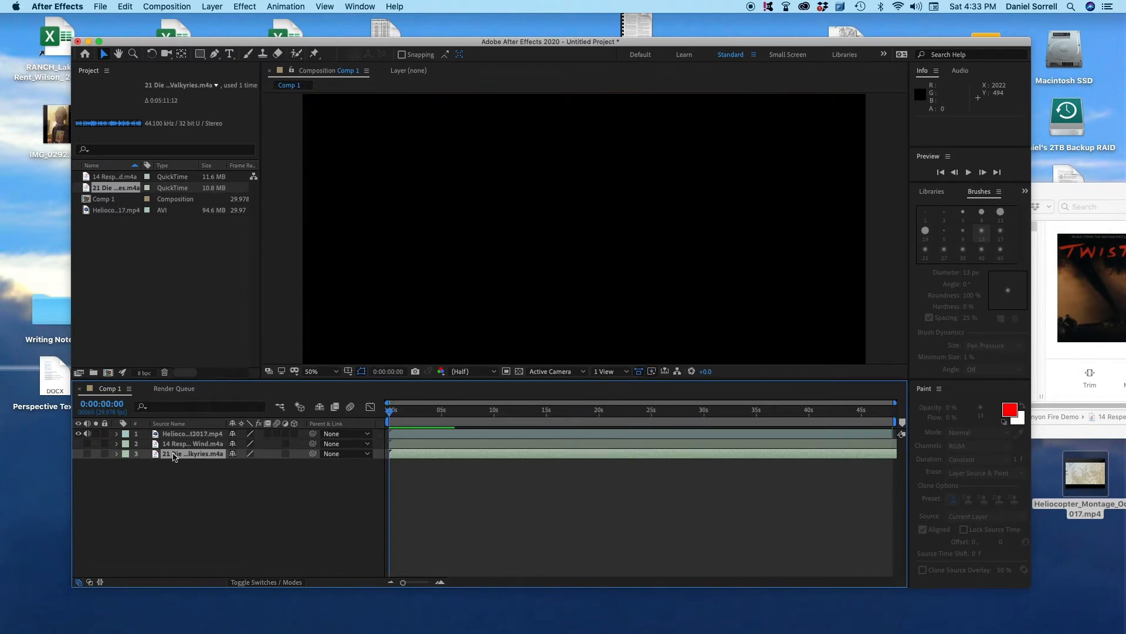
# - Move the Ride of the Valkyries layer above the Respect the Wind layer and show its audio waveform
pyautogui.moveTo(174, 457); pyautogui.dragTo(177, 446)
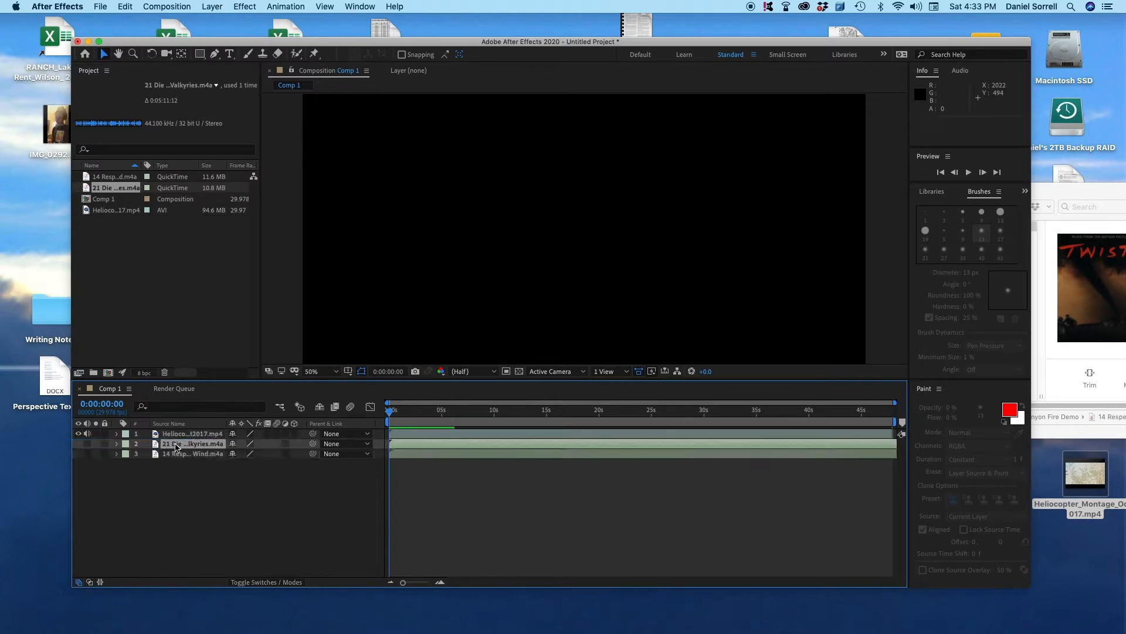
pyautogui.click(116, 444)
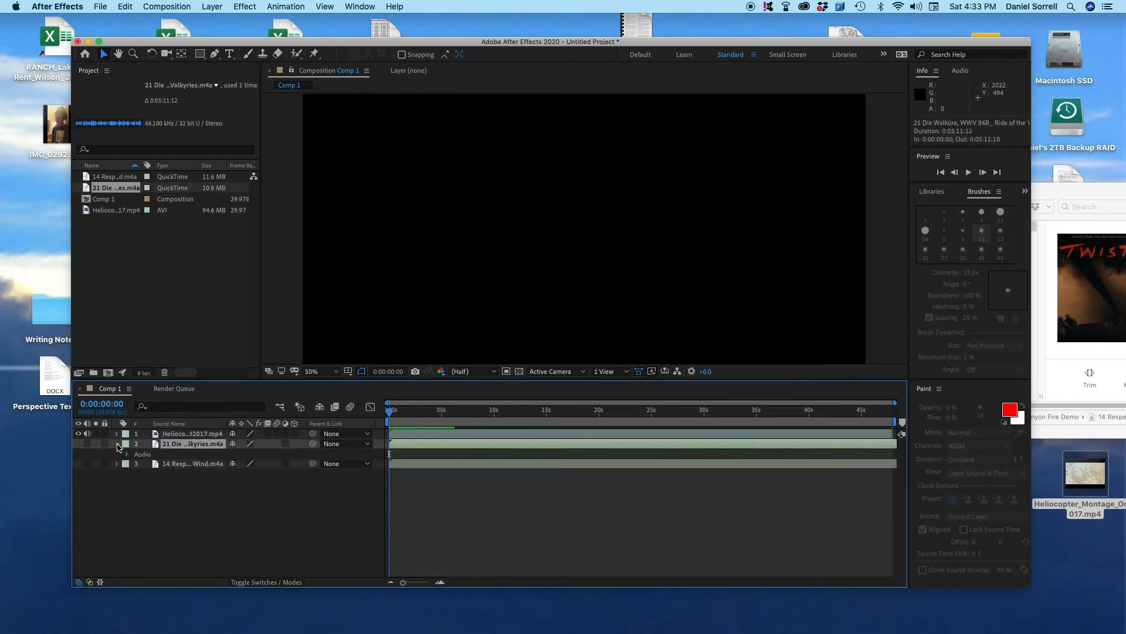
pyautogui.click(128, 455)
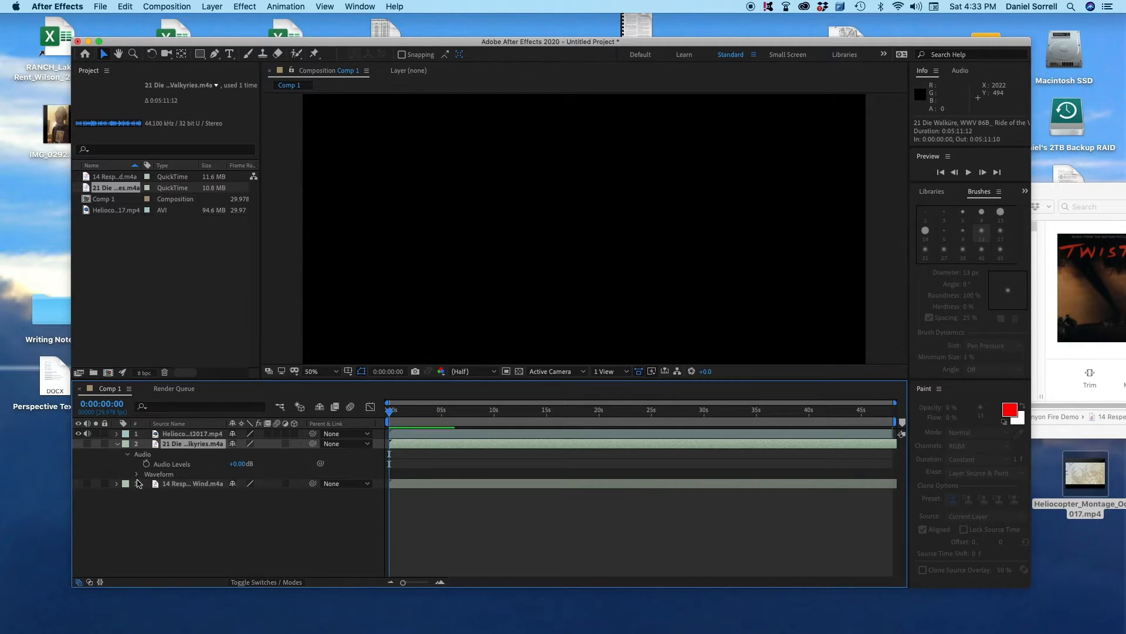
pyautogui.click(140, 476)
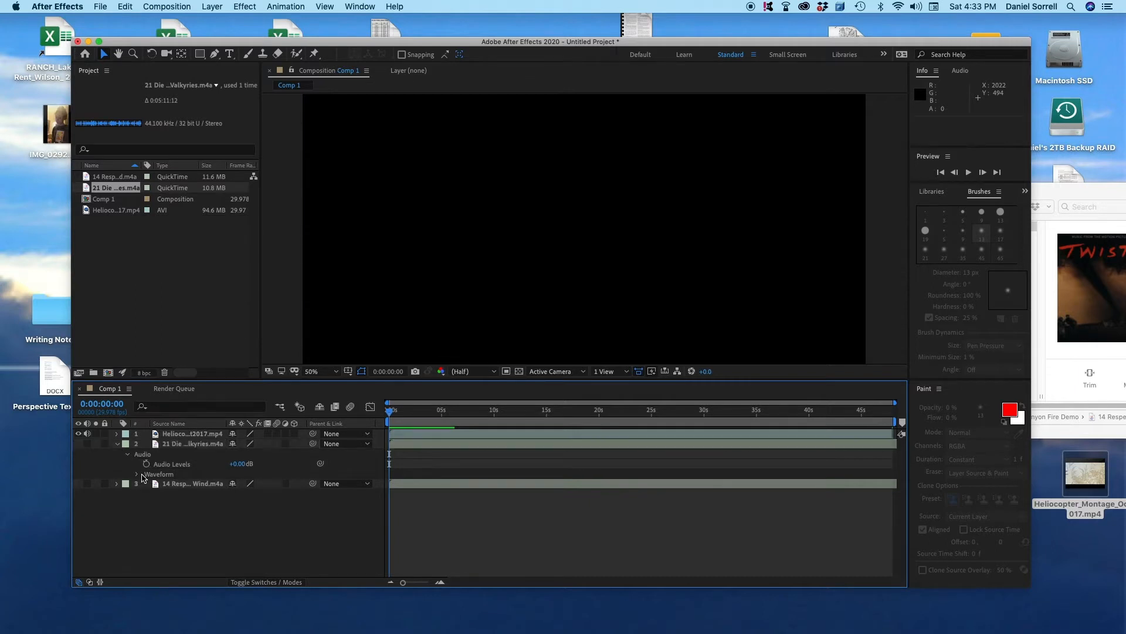
pyautogui.click(137, 474)
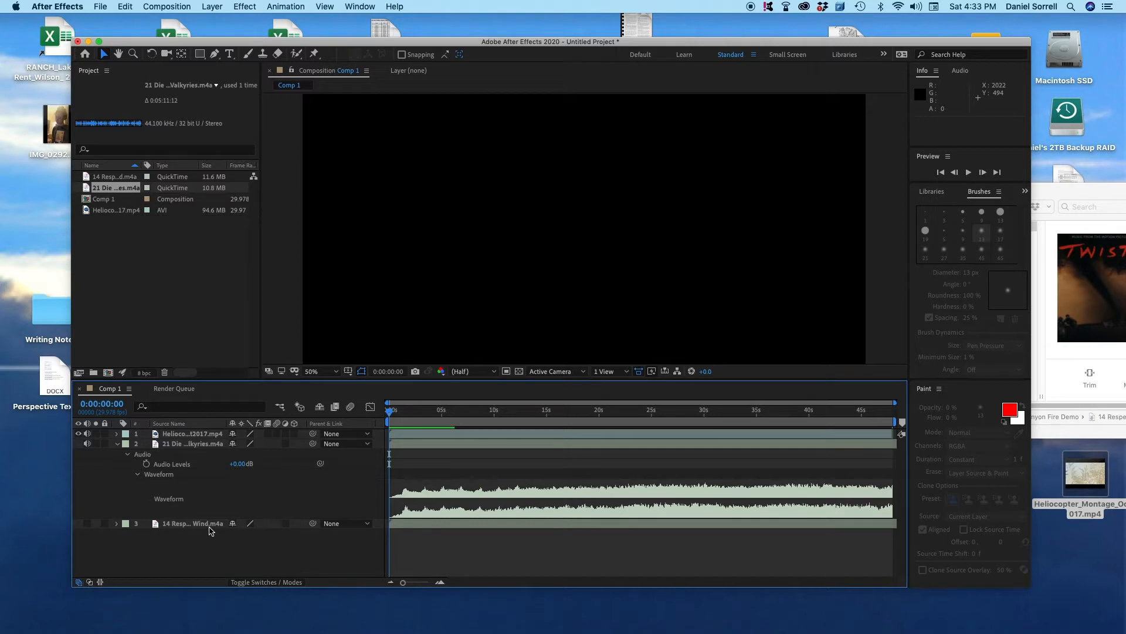
# - Play the video with the Valkyries music on from the start, at 0:00:32:00 and from 0:00:26:02, stopping at 0:00:28:17
pyautogui.press('space')
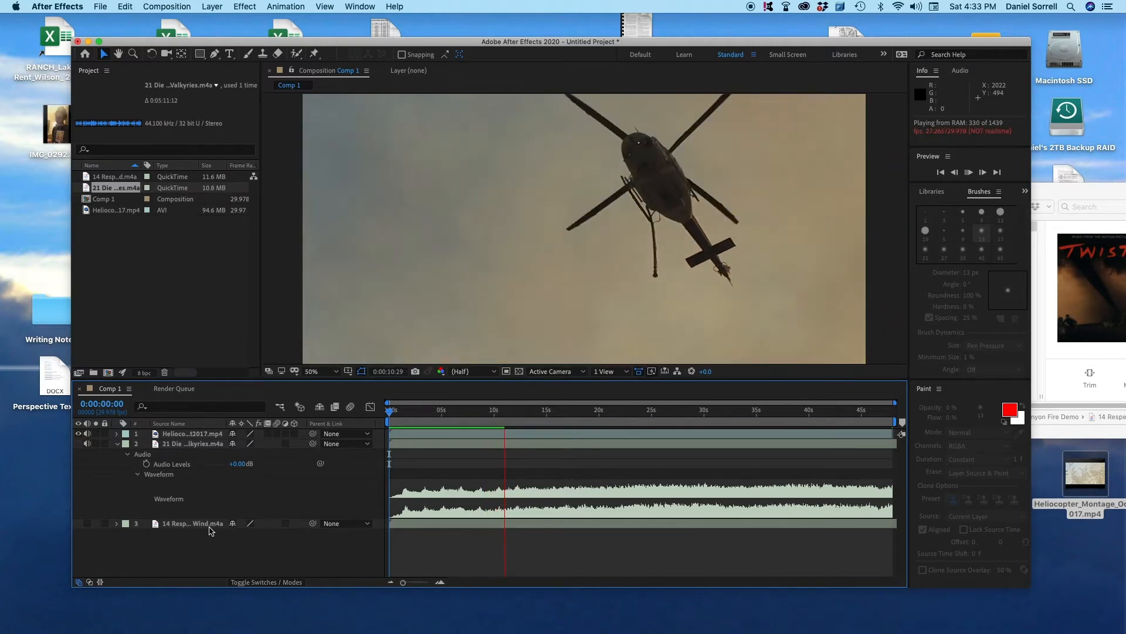
pyautogui.press('space')
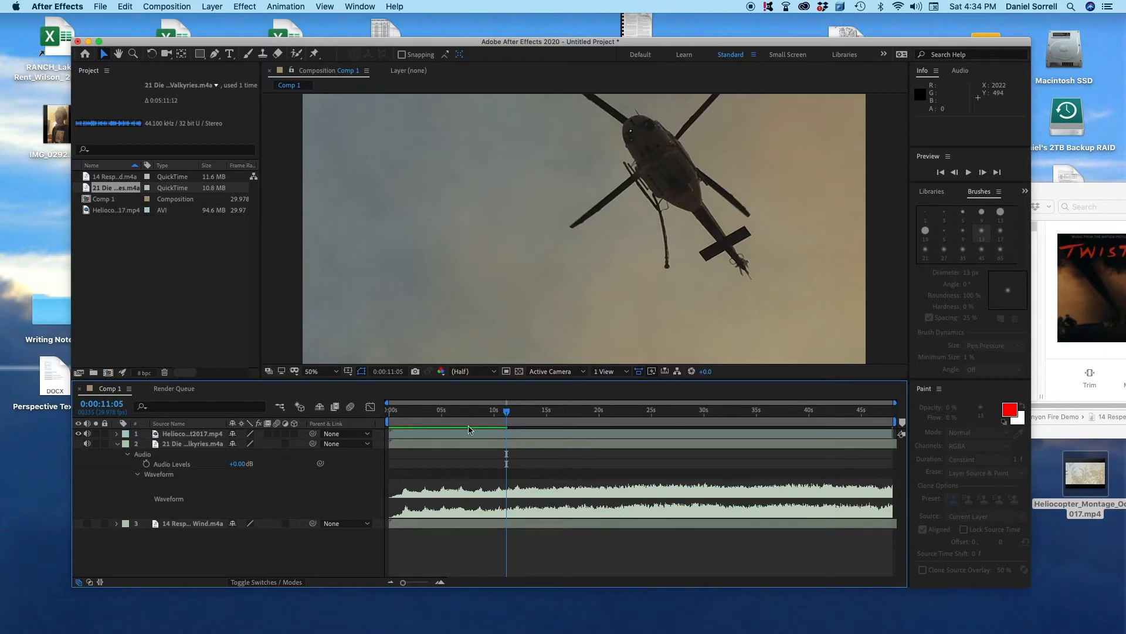
pyautogui.moveTo(507, 411); pyautogui.dragTo(726, 428)
pyautogui.press('space')
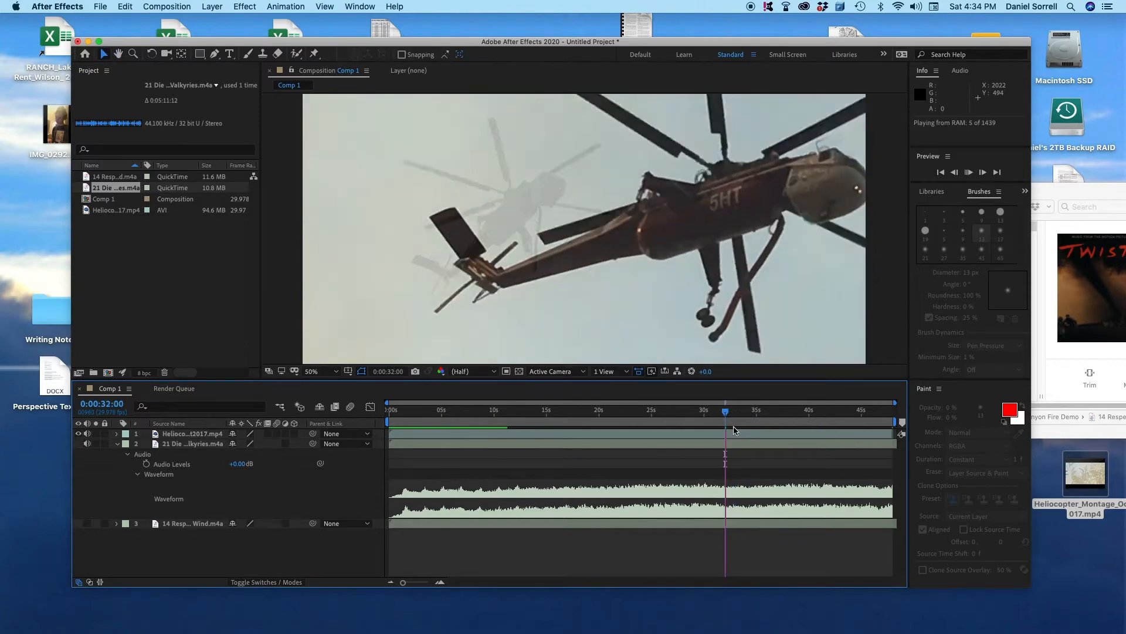
pyautogui.press('space')
pyautogui.moveTo(735, 413); pyautogui.dragTo(663, 418)
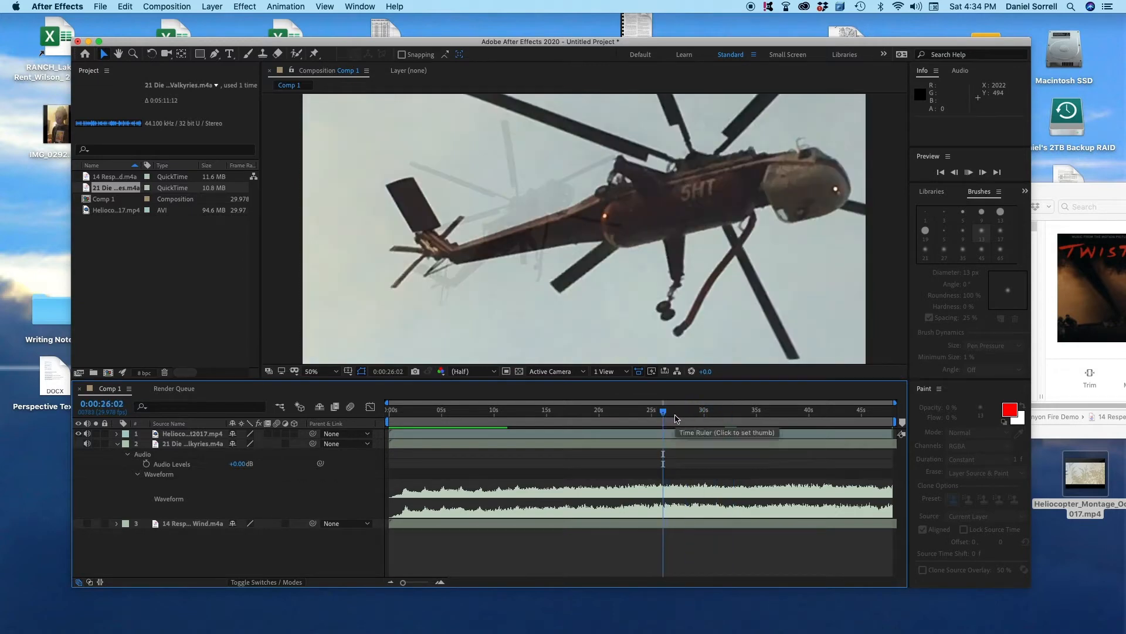
pyautogui.press('space')
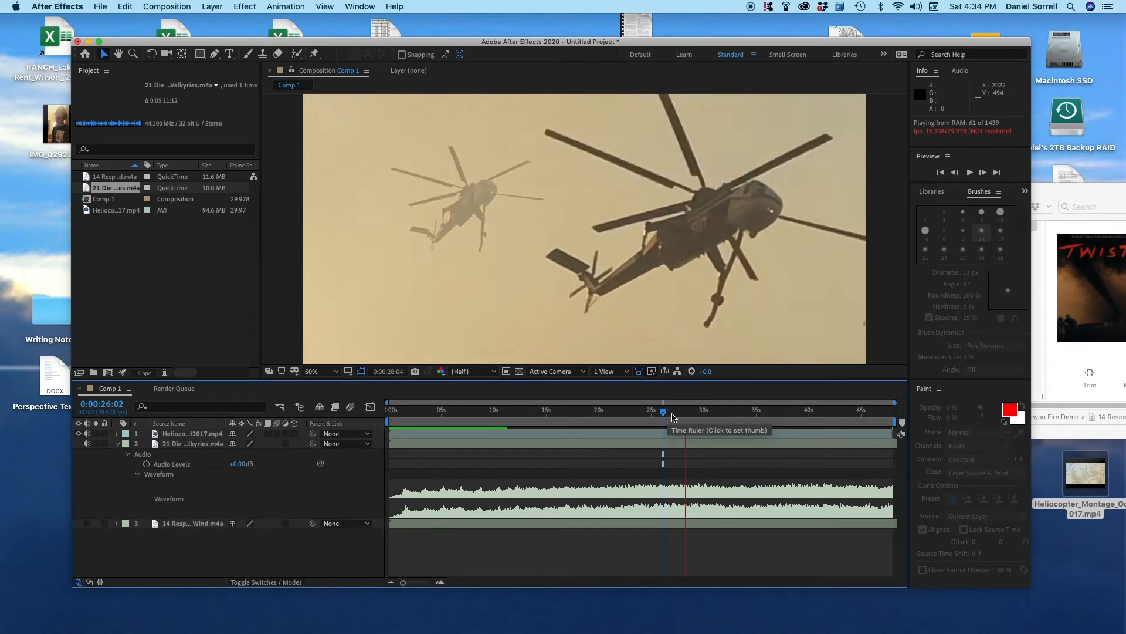
pyautogui.press('space')
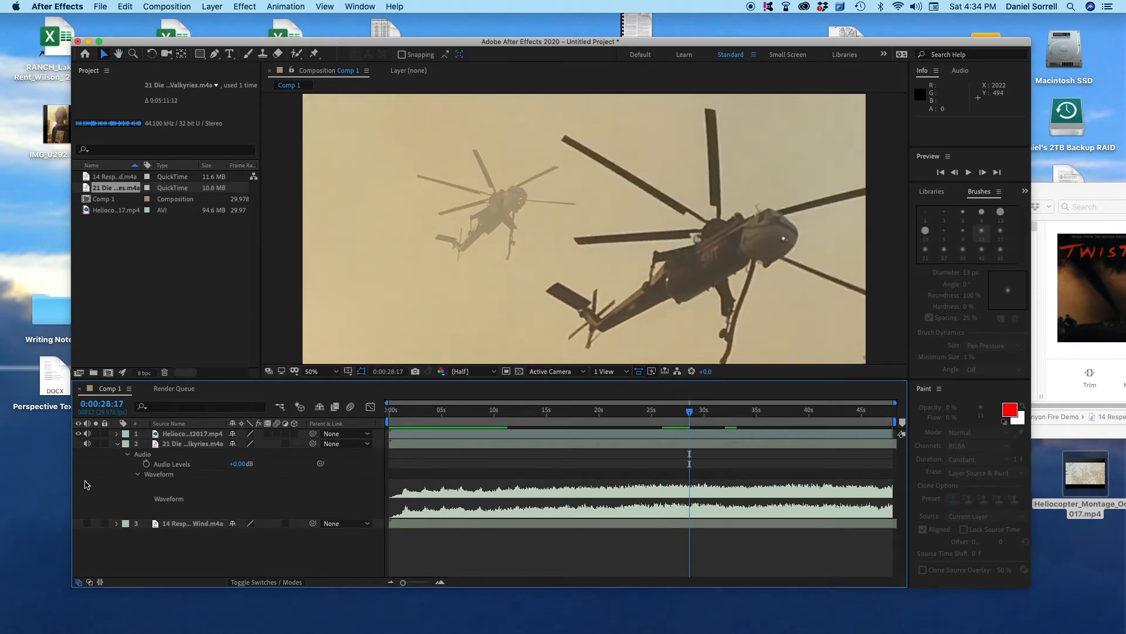
# - Fade out the Valkyries layer with Audio Levels keyframes of 0 dB at 0:00:28:17 and -40 dB at 0:00:31:15
pyautogui.click(146, 464)
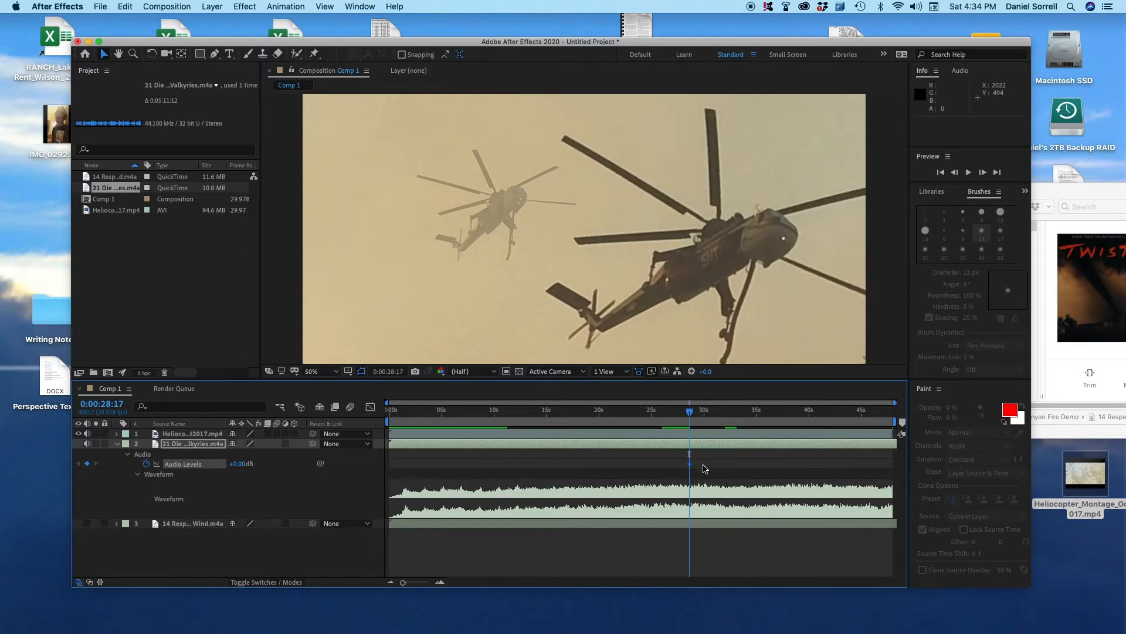
pyautogui.moveTo(690, 418); pyautogui.dragTo(720, 417)
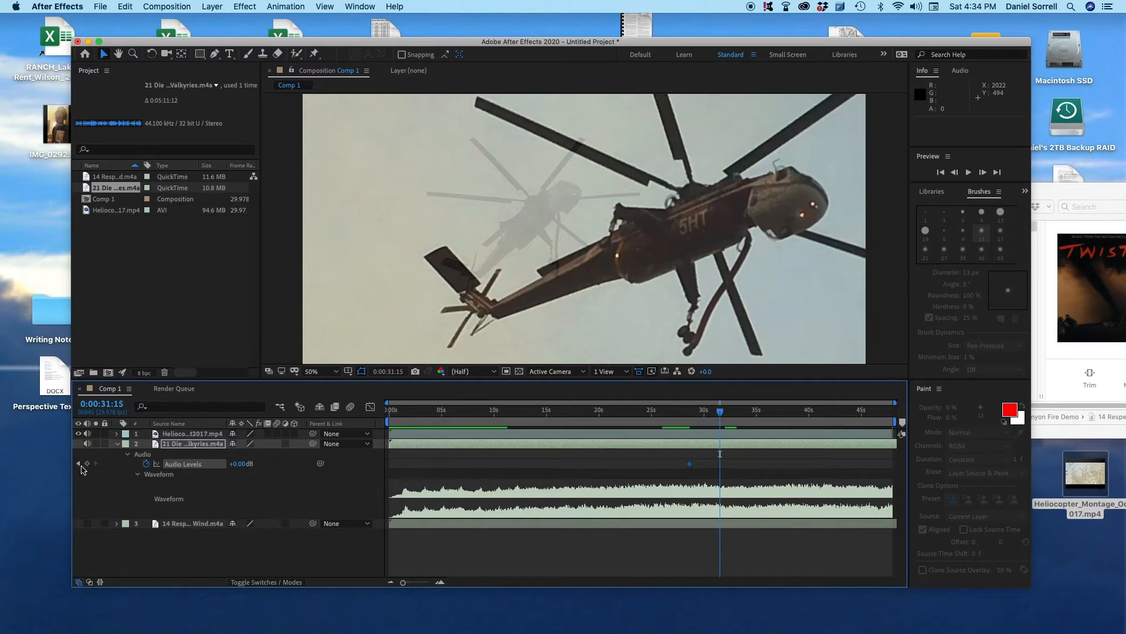
pyautogui.click(87, 464)
pyautogui.click(240, 464)
pyautogui.press('Return')
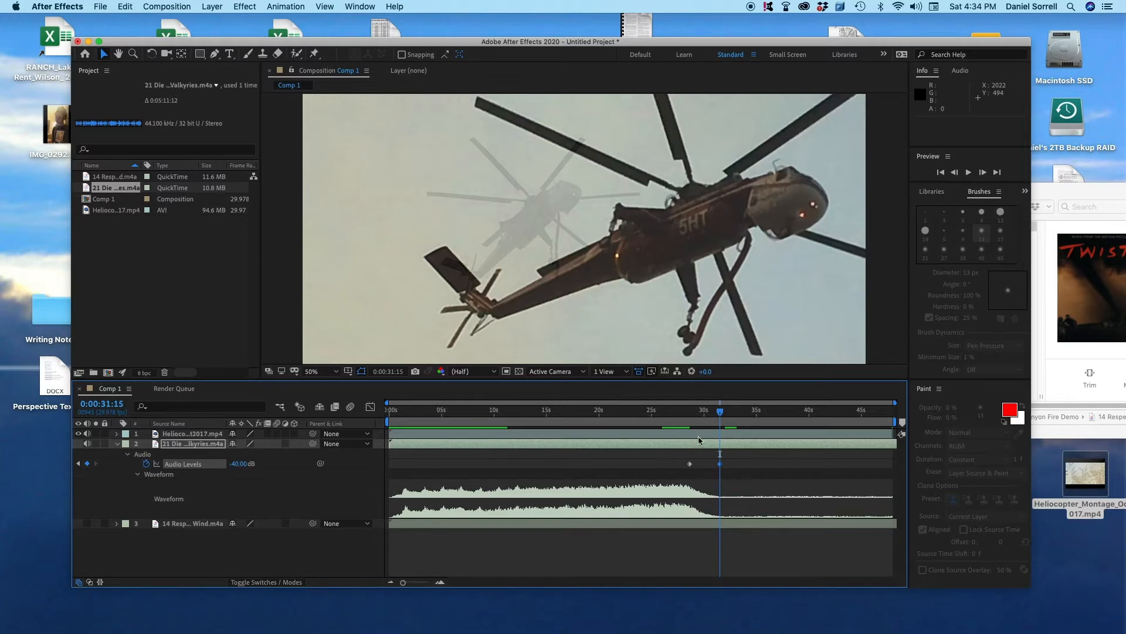
# - Play the Valkyries fade-out from 0:00:27:09, return the playhead to 0:00:28:14 and collapse the layer's properties
pyautogui.moveTo(721, 414); pyautogui.dragTo(676, 418)
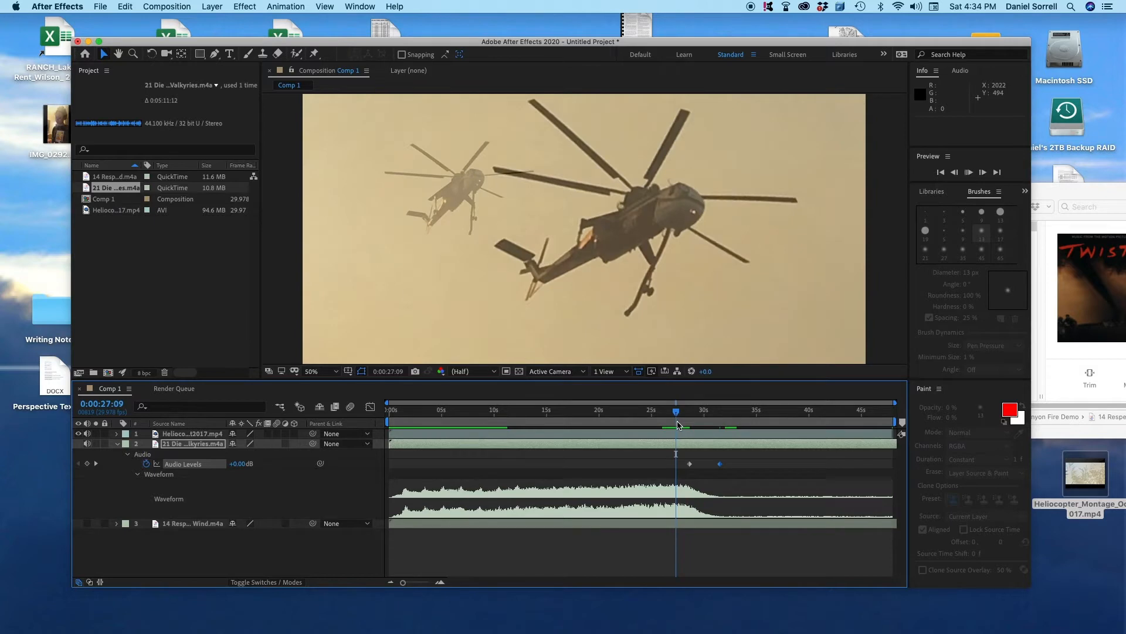
pyautogui.press('space')
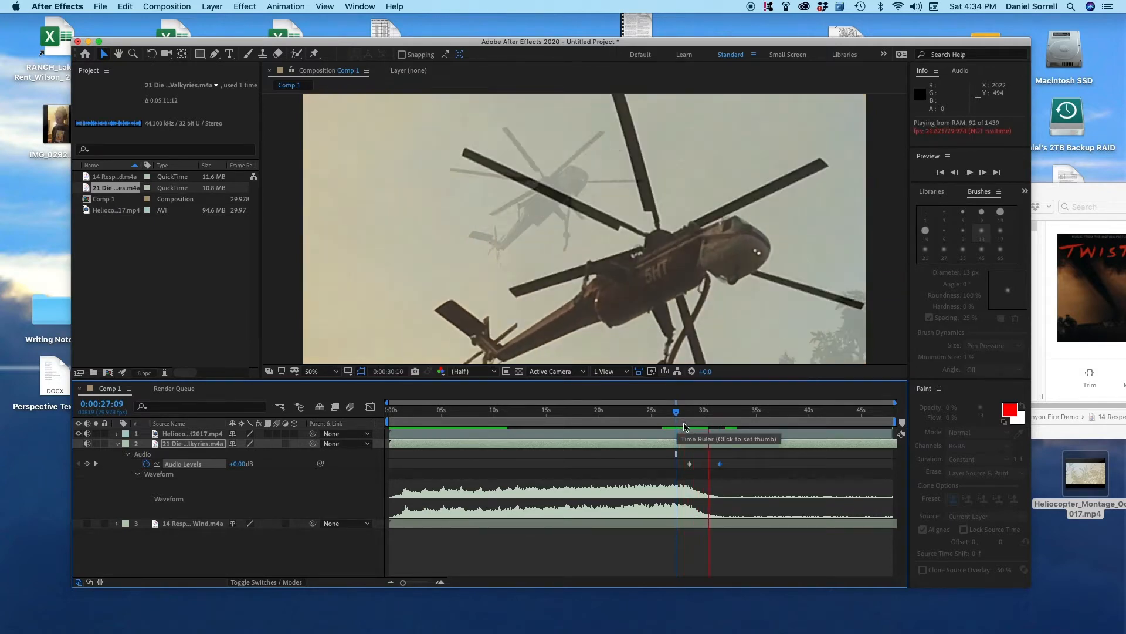
pyautogui.press('space')
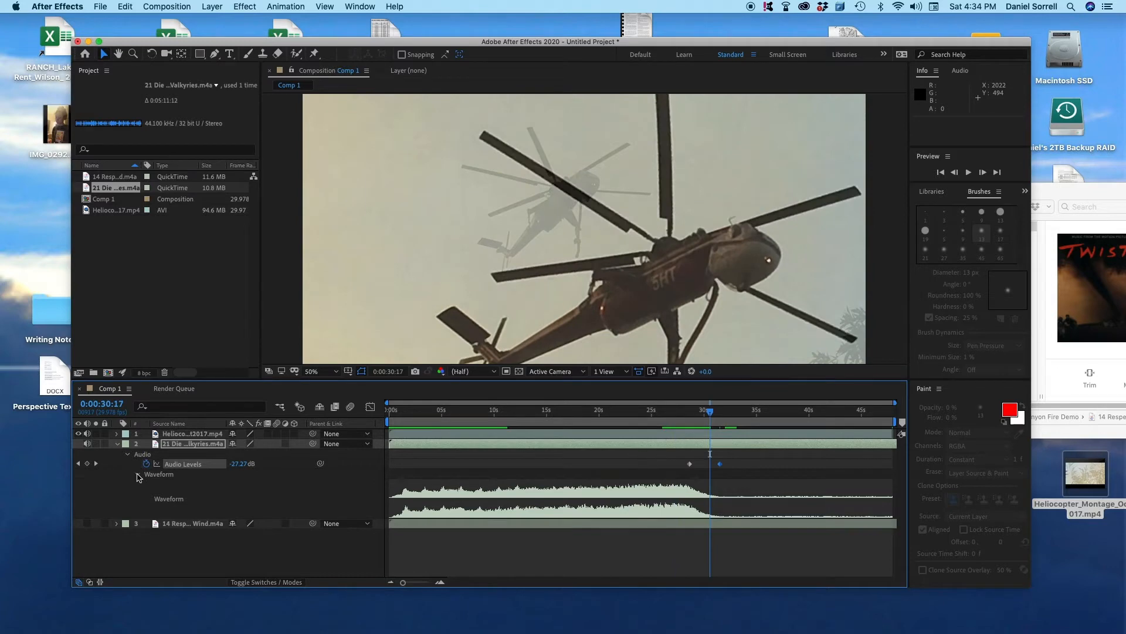
pyautogui.moveTo(710, 412); pyautogui.dragTo(689, 418)
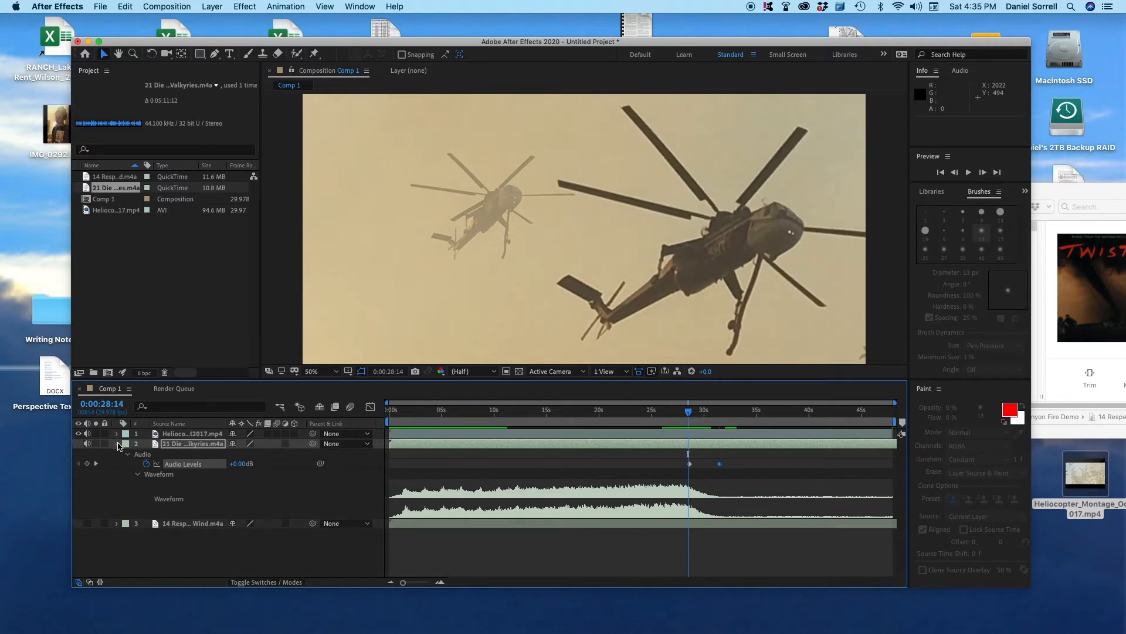
pyautogui.click(117, 444)
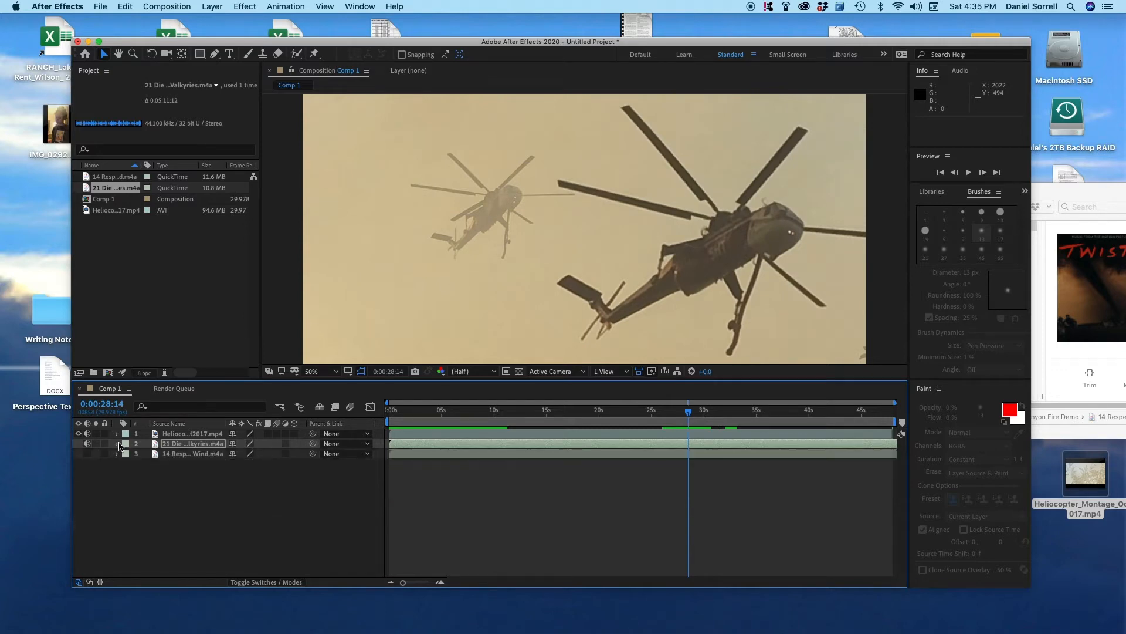
# - Show the Respect the Wind layer's Audio Levels and waveform, and turn on the layer's audio
pyautogui.click(175, 454)
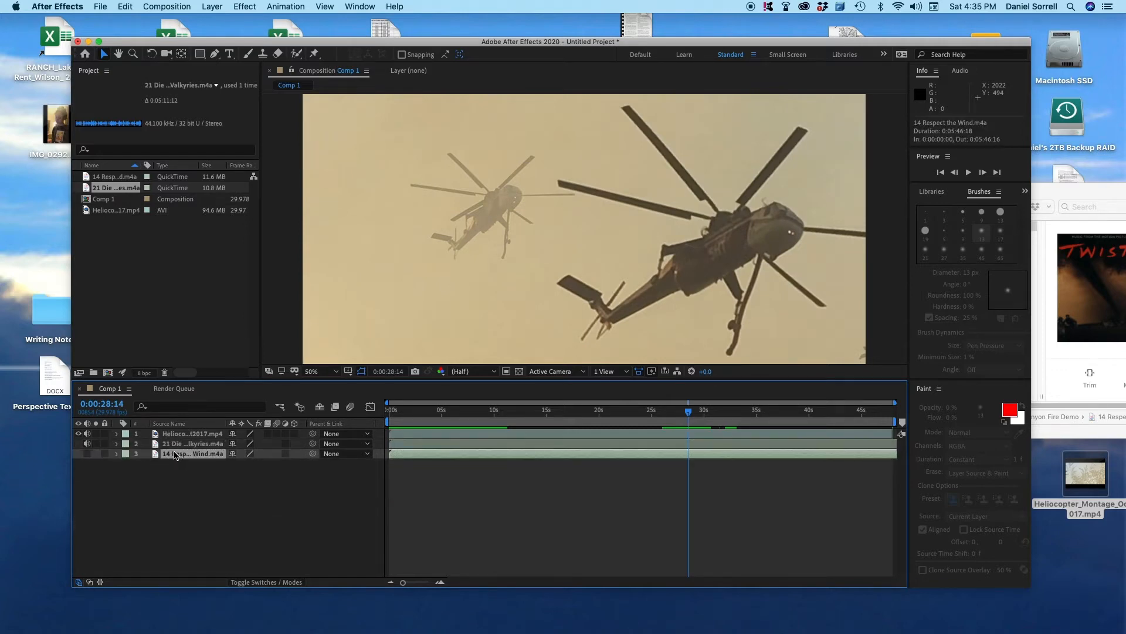
pyautogui.click(120, 454)
pyautogui.click(128, 466)
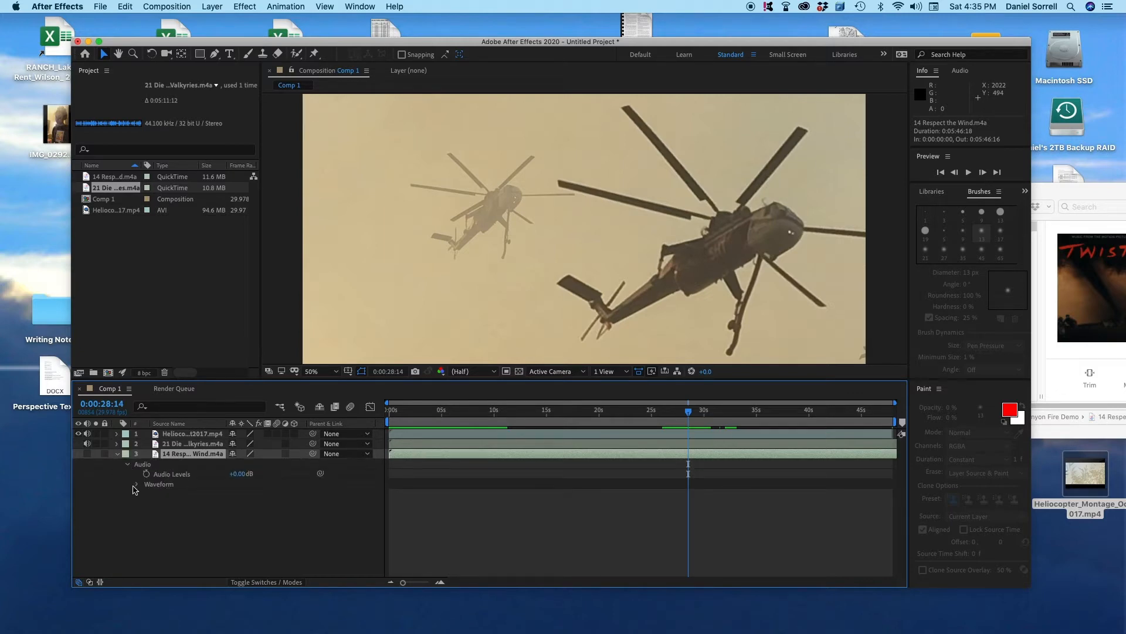
pyautogui.click(137, 485)
pyautogui.click(80, 447)
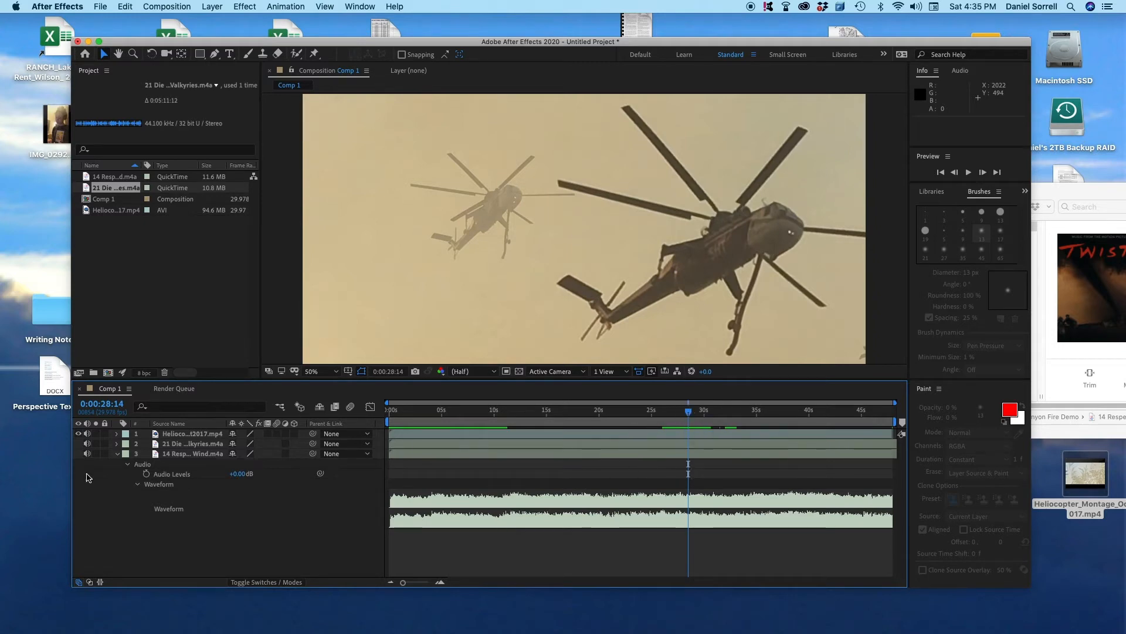
# - Fade in the Respect the Wind layer with Audio Levels keyframes of -40 dB at 0:00:28:14 and 0 dB at 0:00:30:10
pyautogui.click(147, 475)
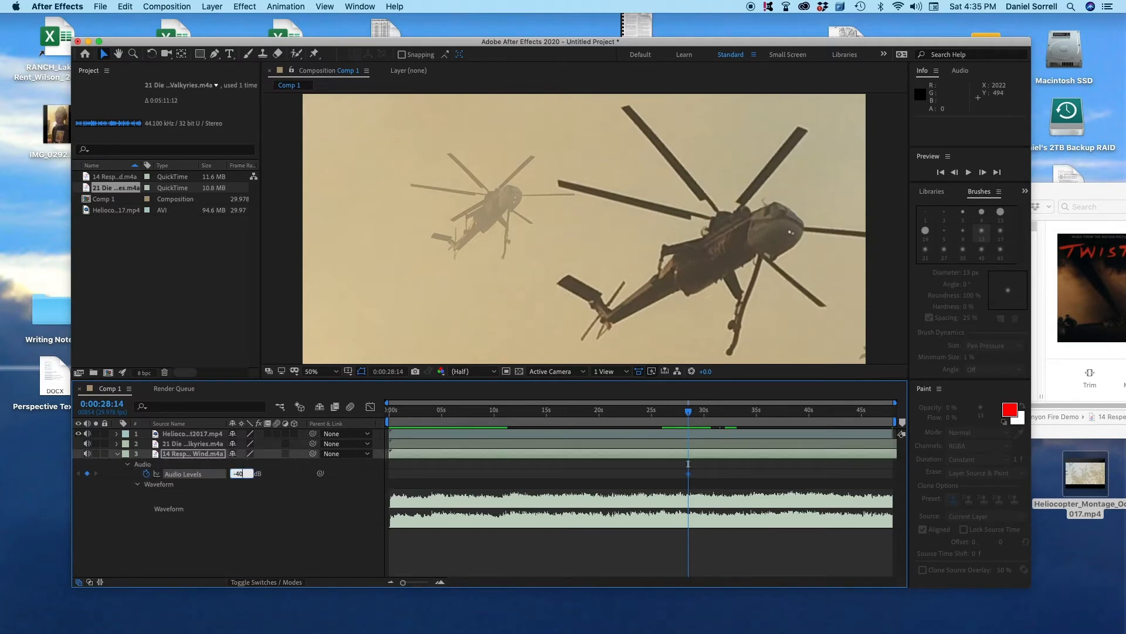
pyautogui.write('-40')
pyautogui.press('Return')
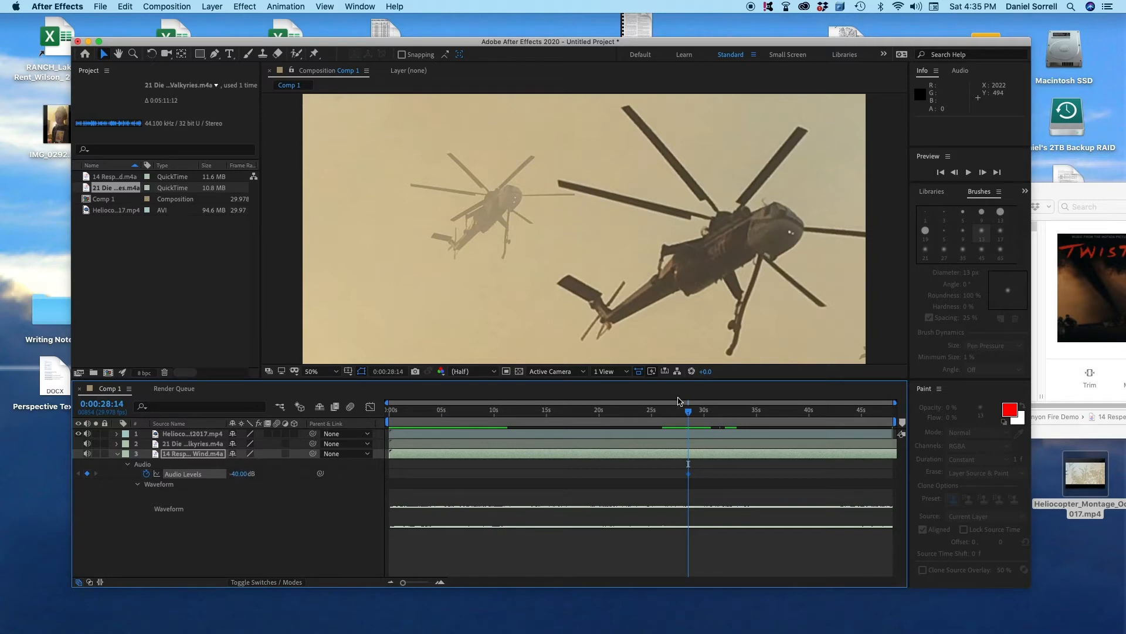
pyautogui.moveTo(689, 414); pyautogui.dragTo(706, 417)
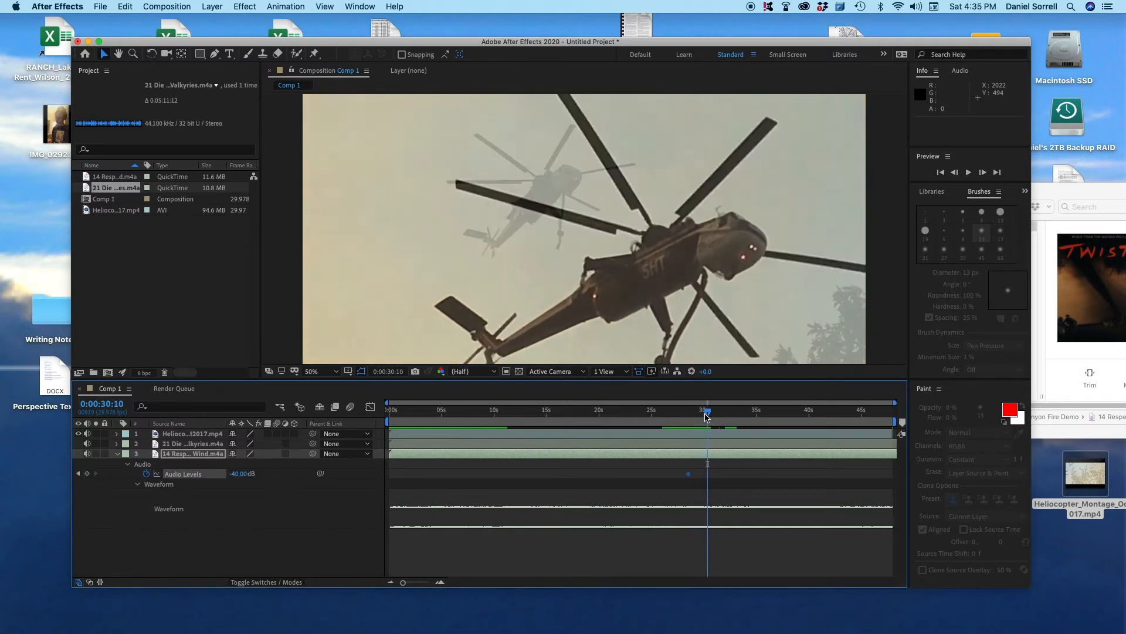
pyautogui.click(88, 473)
pyautogui.click(238, 474)
pyautogui.write('0')
pyautogui.press('Return')
# - Play the crossfade between the two music tracks from 0:00:25:11 and stop at 0:00:37:16
pyautogui.moveTo(708, 417); pyautogui.dragTo(656, 425)
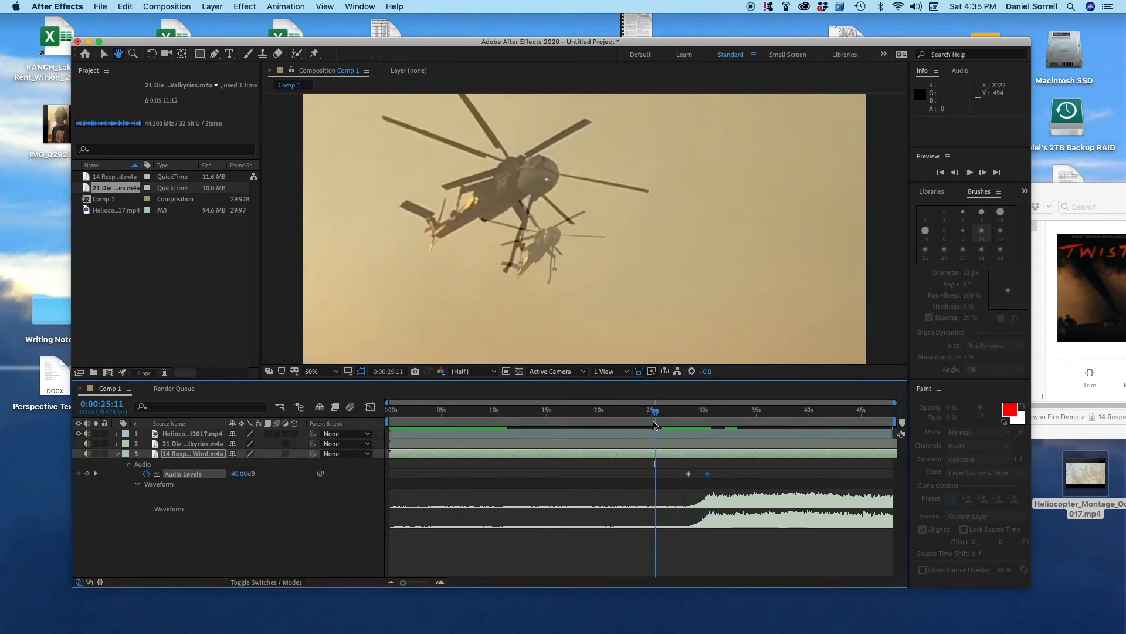
pyautogui.press('space')
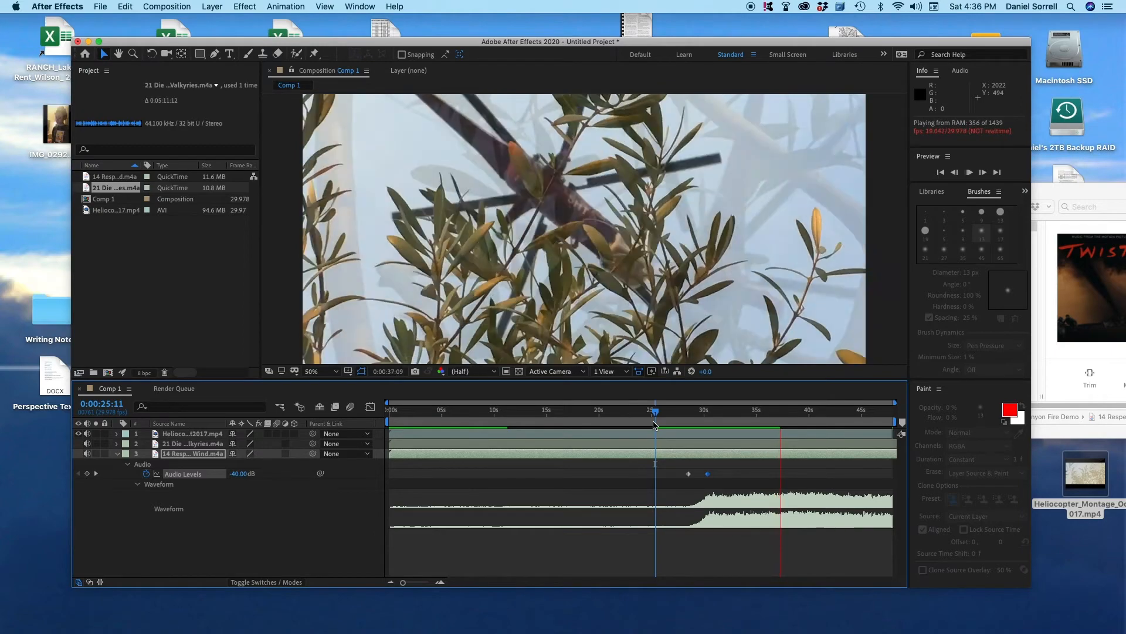
pyautogui.press('space')
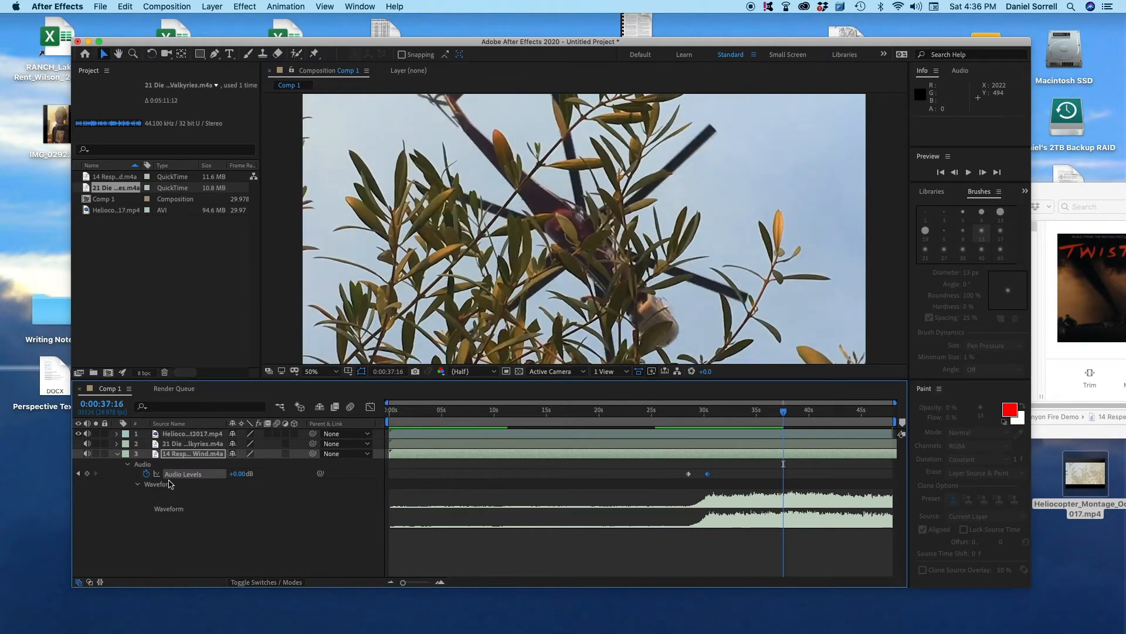
# - Try starting the Respect the Wind layer at 0:00:29:25, check its waveform, and move the layer back to about 0:00:00:04
pyautogui.click(440, 509)
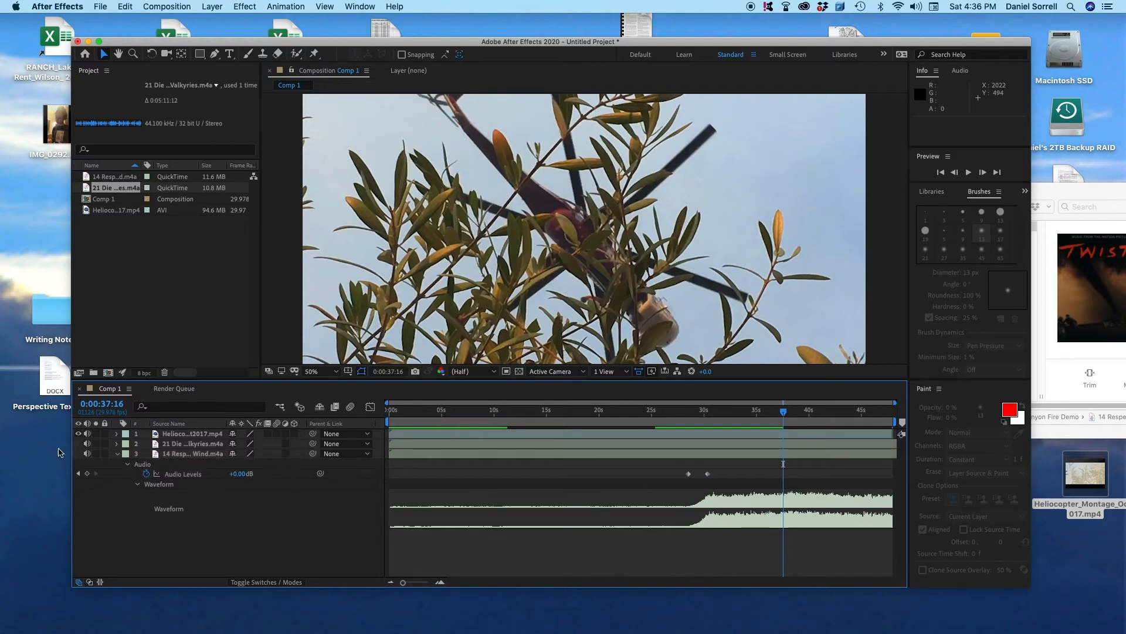
pyautogui.click(118, 455)
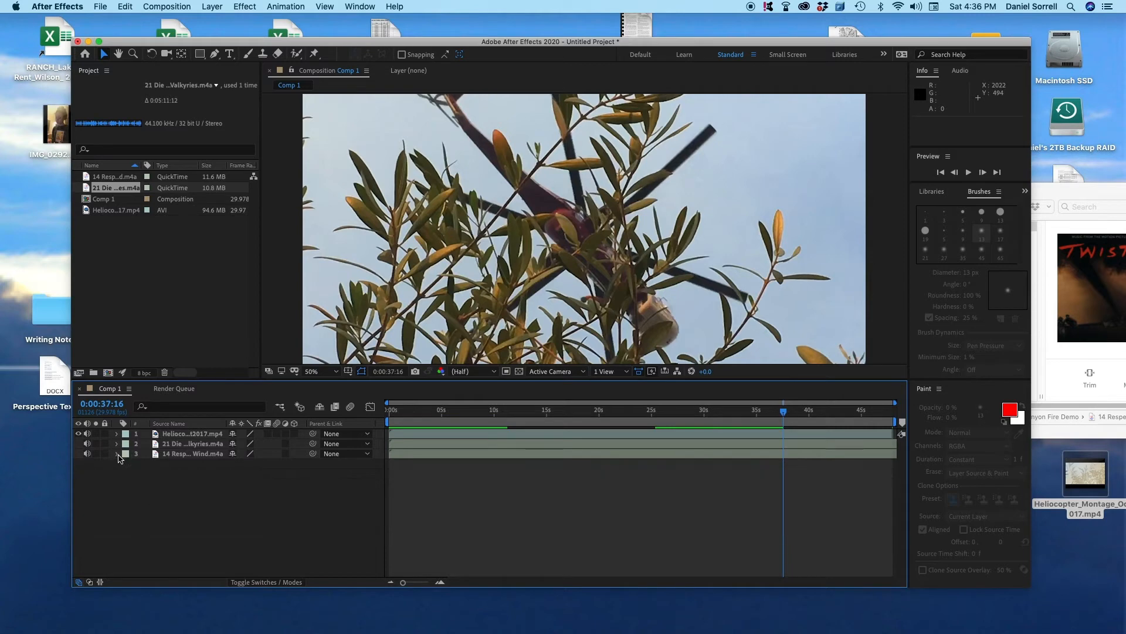
pyautogui.moveTo(461, 457); pyautogui.dragTo(773, 455)
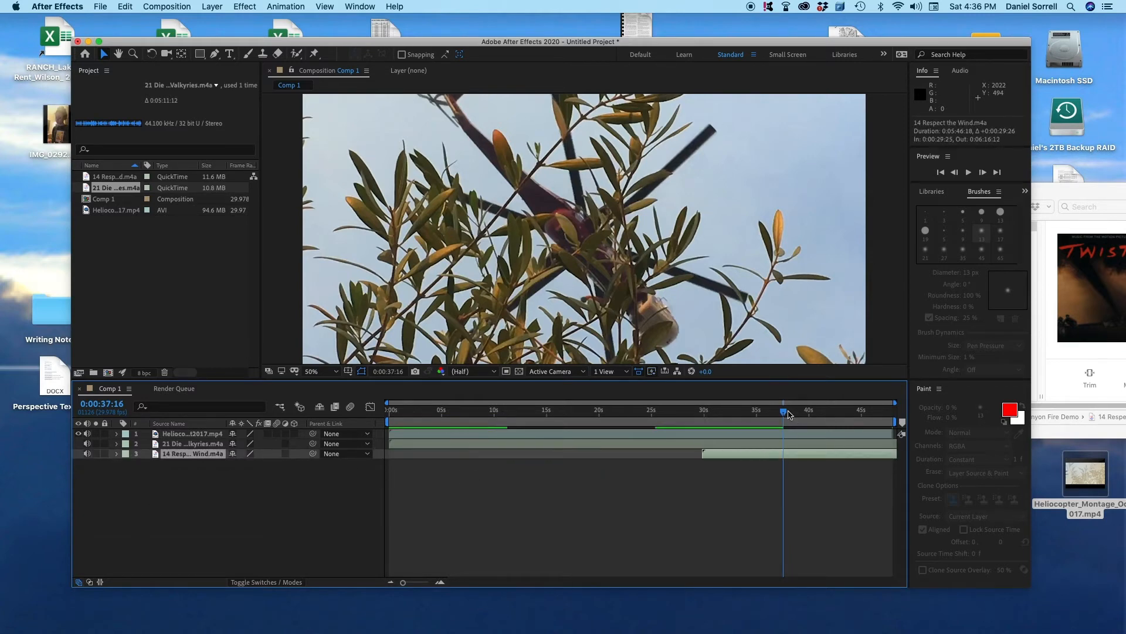
pyautogui.click(117, 454)
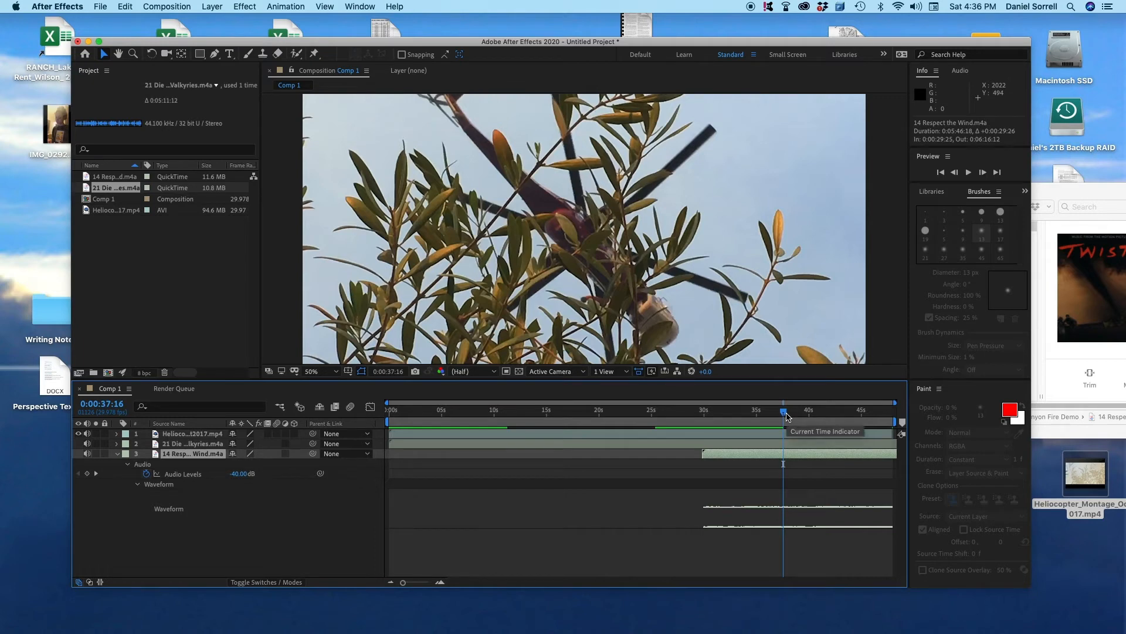
pyautogui.moveTo(820, 458); pyautogui.dragTo(507, 462)
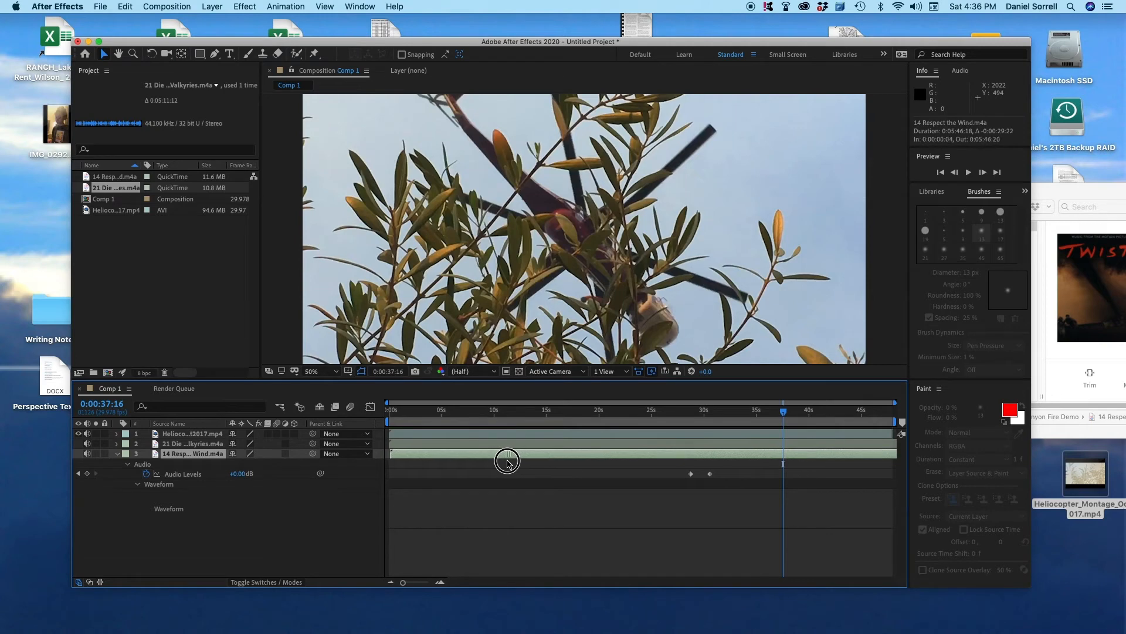
# - Start Respect the Wind at about 0:00:28 with fade-in keyframes at about 0:00:31 and 0:00:35, and play from 0:00:26:16
pyautogui.click(689, 474)
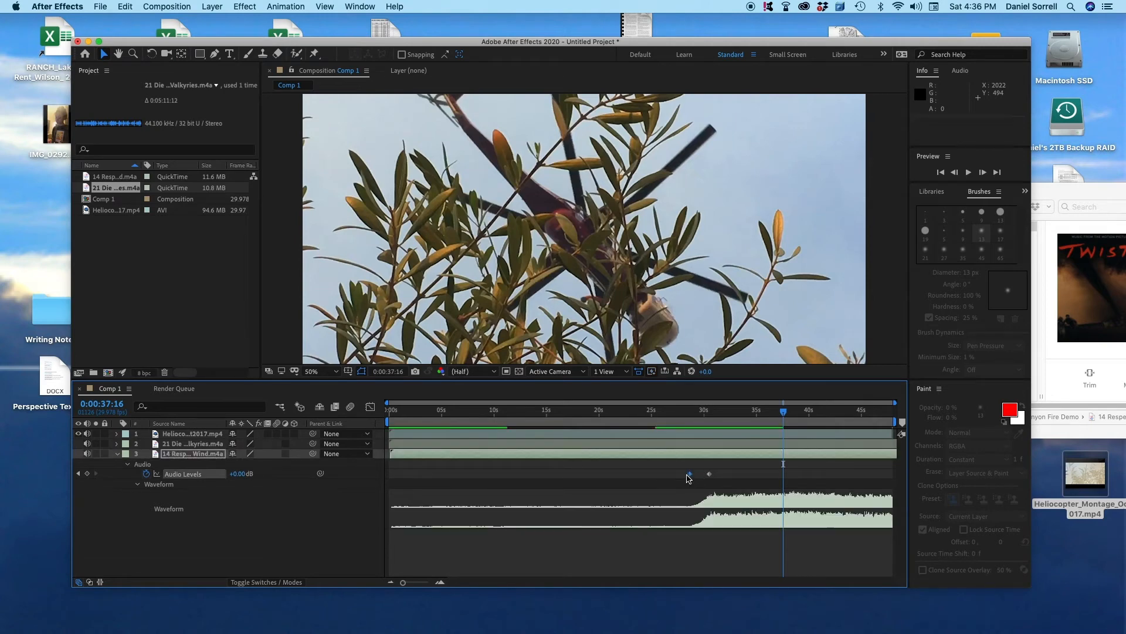
pyautogui.moveTo(691, 475); pyautogui.dragTo(454, 474)
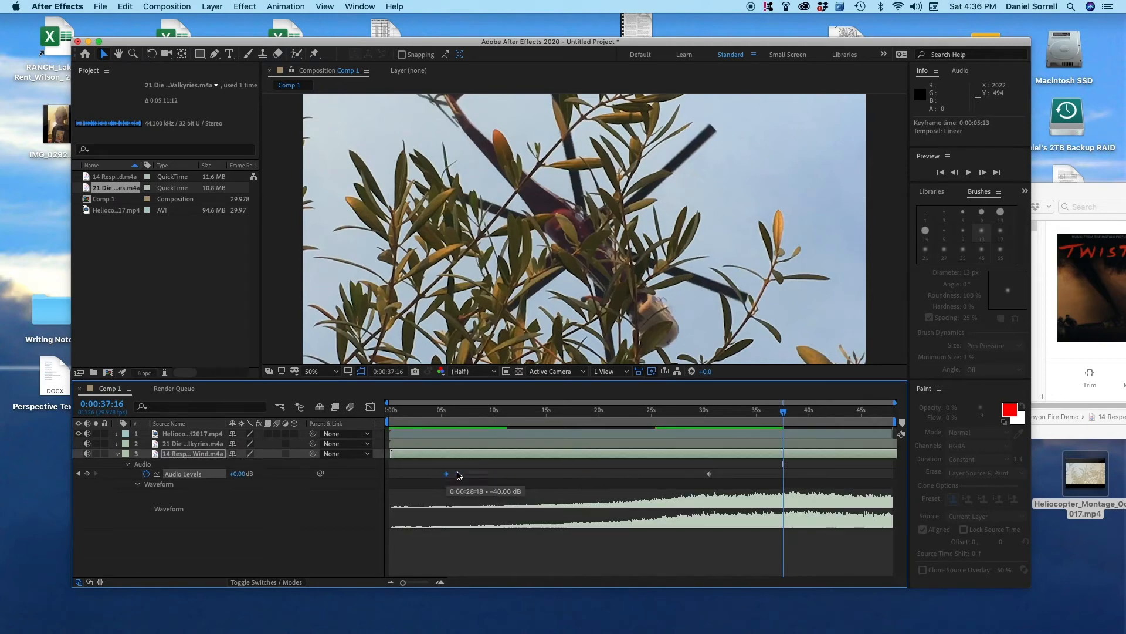
pyautogui.moveTo(709, 474); pyautogui.dragTo(755, 474)
pyautogui.moveTo(798, 409); pyautogui.dragTo(666, 425)
pyautogui.press('space')
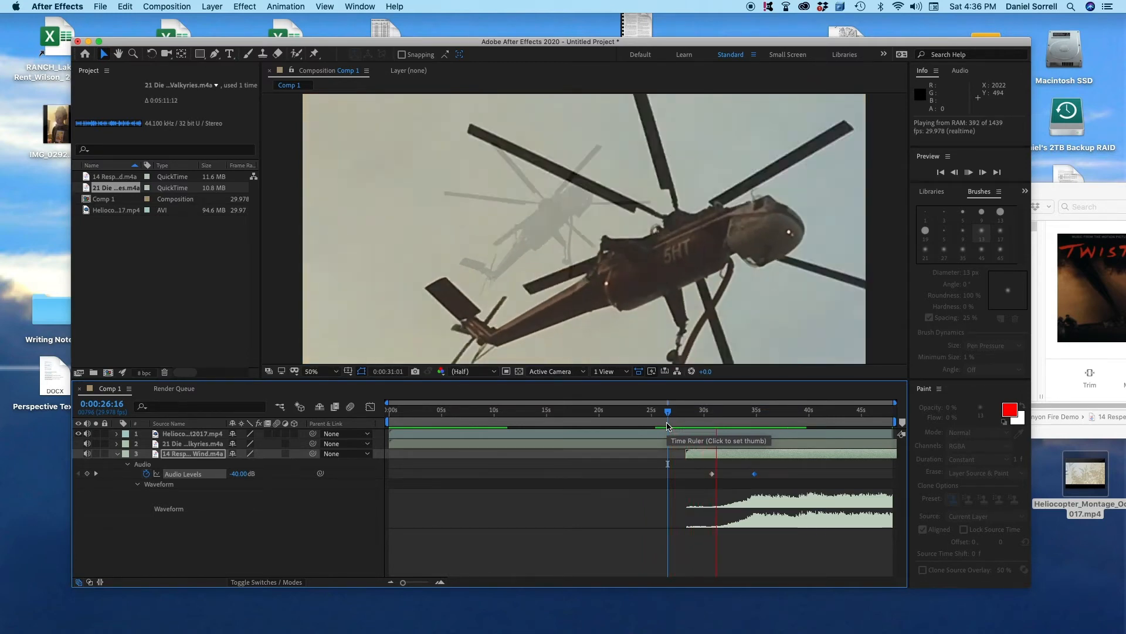
# - Move the Respect the Wind fade-in keyframes to about 0:00:29:10 and 0:00:32:20, and play the crossfade from 0:00:23:29
pyautogui.moveTo(712, 474)
pyautogui.mouseDown()
pyautogui.moveTo(698, 476)
pyautogui.moveTo(745, 477)
pyautogui.moveTo(731, 477)
pyautogui.mouseUp()
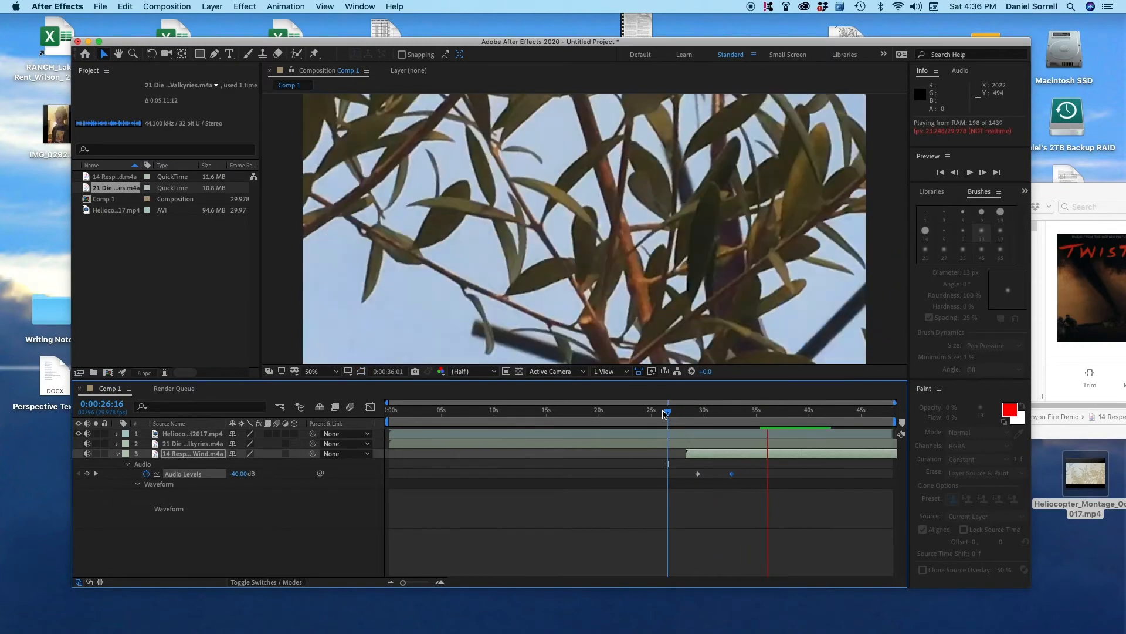
pyautogui.click(641, 413)
pyautogui.press('space')
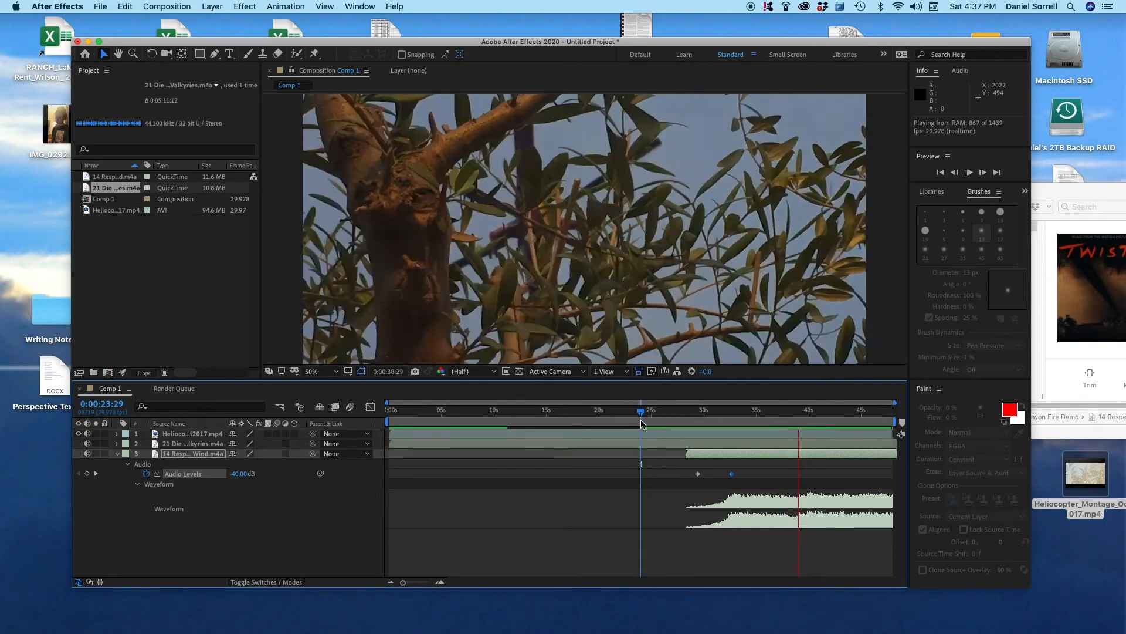
# - Return the playhead to 0:00:00:00 and show the Valkyries layer's levels and waveform together with those of Respect the Wind
pyautogui.moveTo(642, 418); pyautogui.dragTo(377, 418)
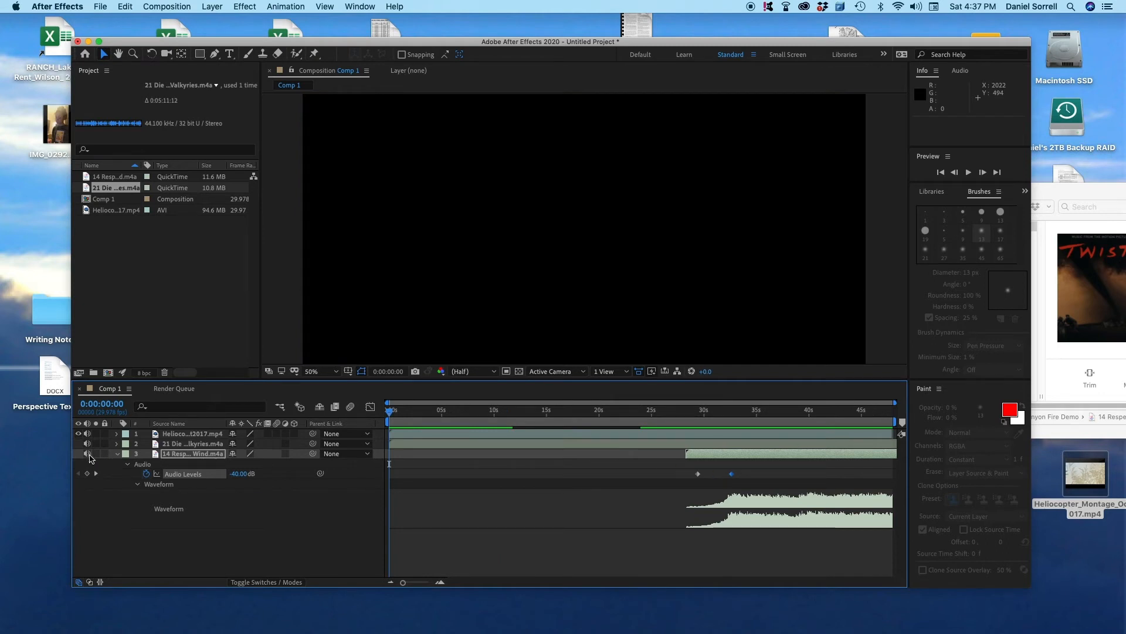
pyautogui.click(118, 454)
pyautogui.click(118, 455)
pyautogui.click(117, 444)
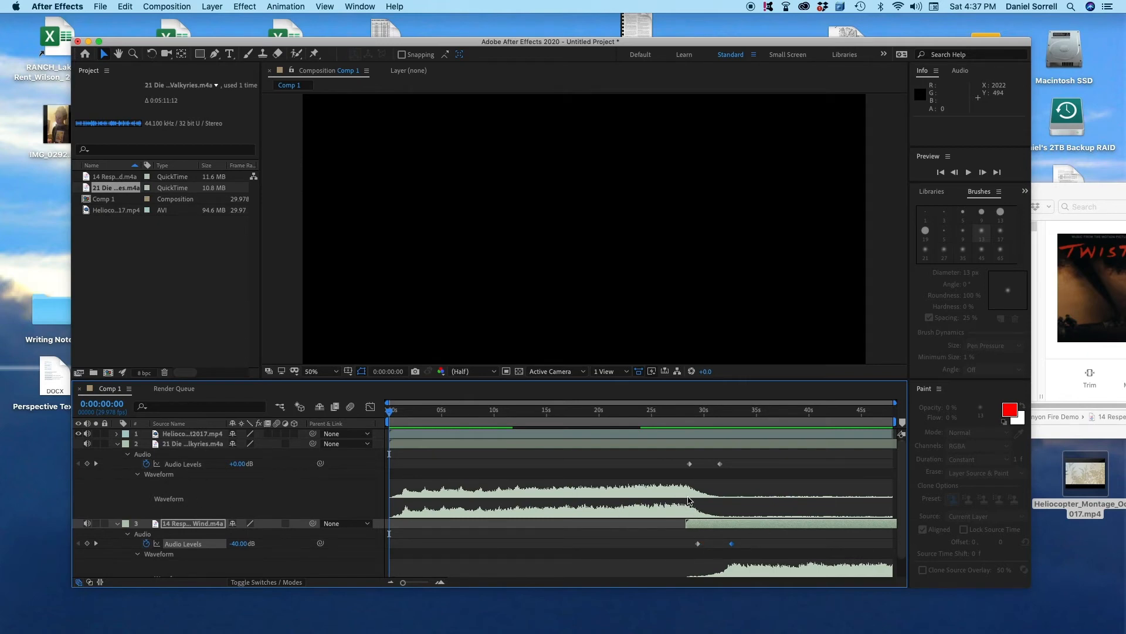
# - Move the Respect the Wind fade-in keyframes to 0:00:26:04 and about 0:00:31:00, and play from 0:00:27:29 to 0:00:37:25
pyautogui.moveTo(734, 546); pyautogui.dragTo(664, 553)
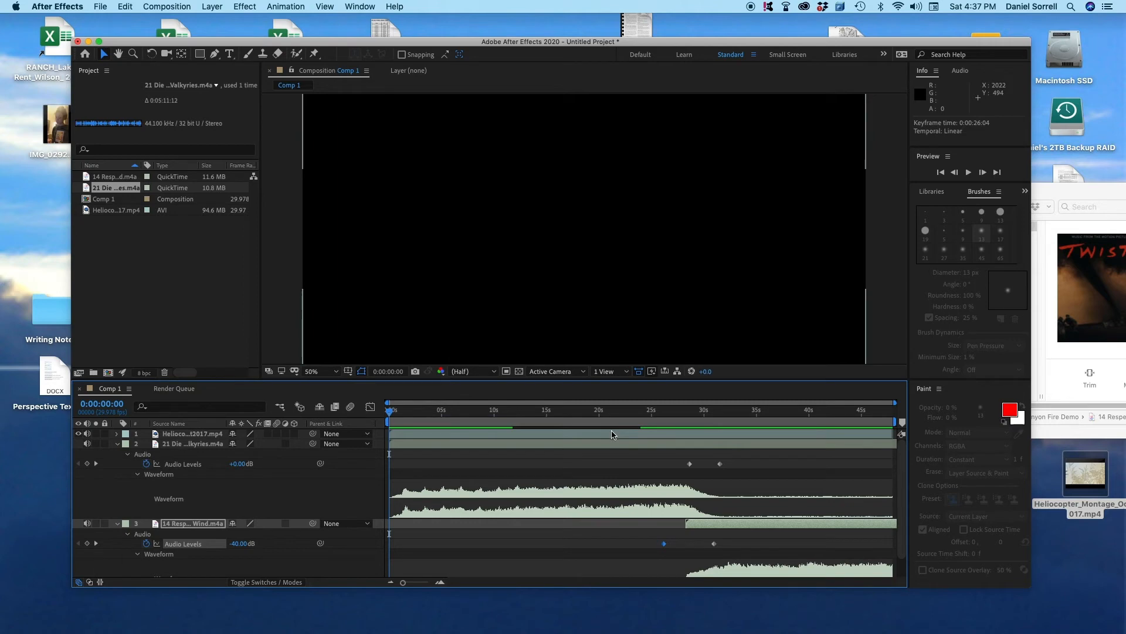
pyautogui.moveTo(388, 415); pyautogui.dragTo(683, 426)
pyautogui.press('space')
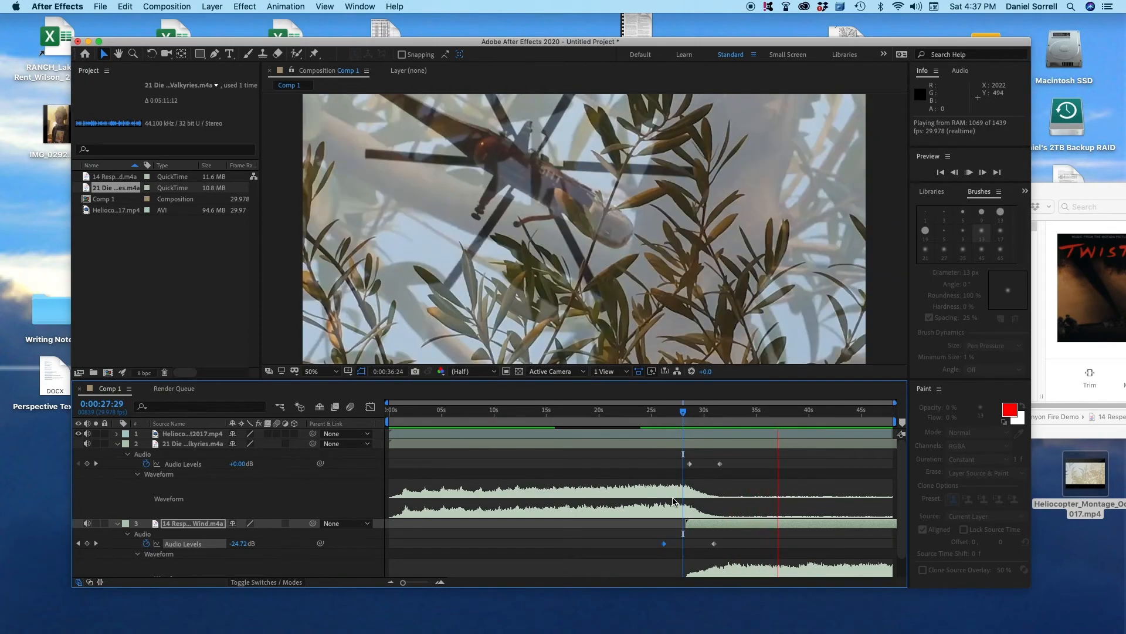
pyautogui.press('space')
# - Start Respect the Wind at about 0:00:22:15 with fade-in keyframes at about 0:00:26:20 and 0:00:31:10, and play from 0:00:27:14
pyautogui.moveTo(703, 524)
pyautogui.mouseDown()
pyautogui.moveTo(642, 532)
pyautogui.moveTo(699, 543)
pyautogui.mouseUp()
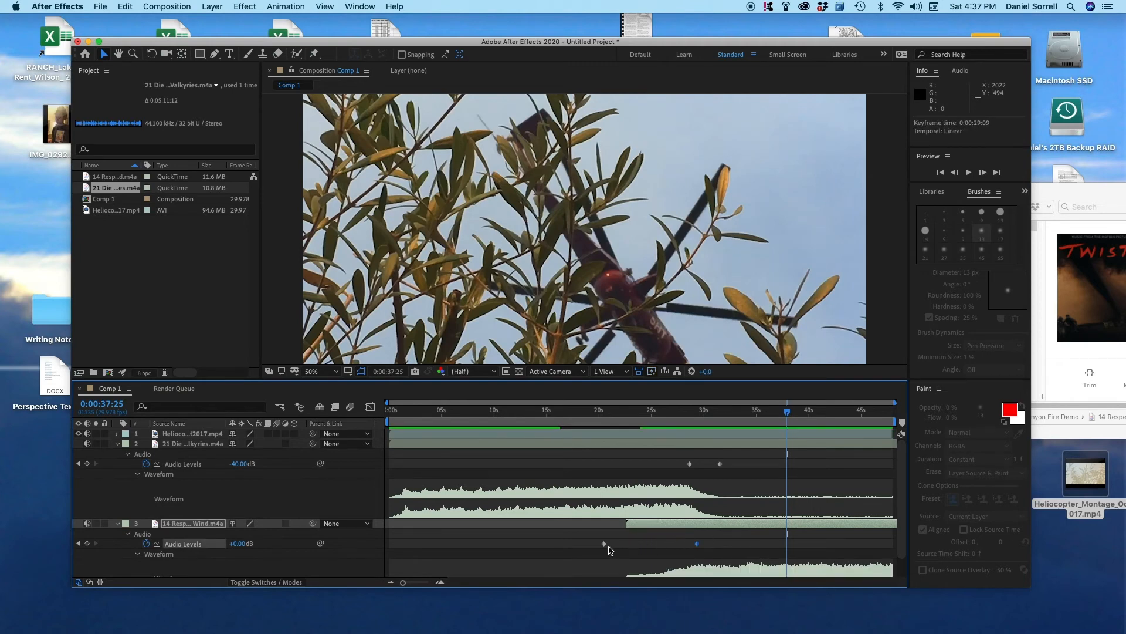
pyautogui.moveTo(610, 547); pyautogui.dragTo(721, 547)
pyautogui.moveTo(786, 412); pyautogui.dragTo(678, 428)
pyautogui.press('space')
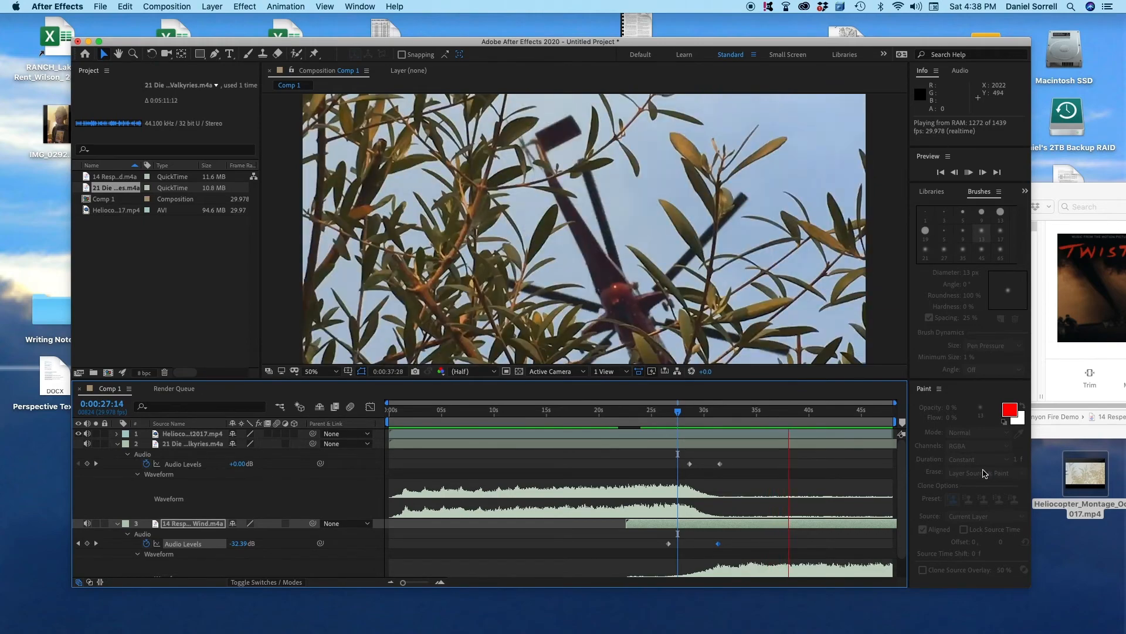
# - Play the end of the video from 0:00:40:06 and stop at 0:00:44:03
pyautogui.click(676, 414)
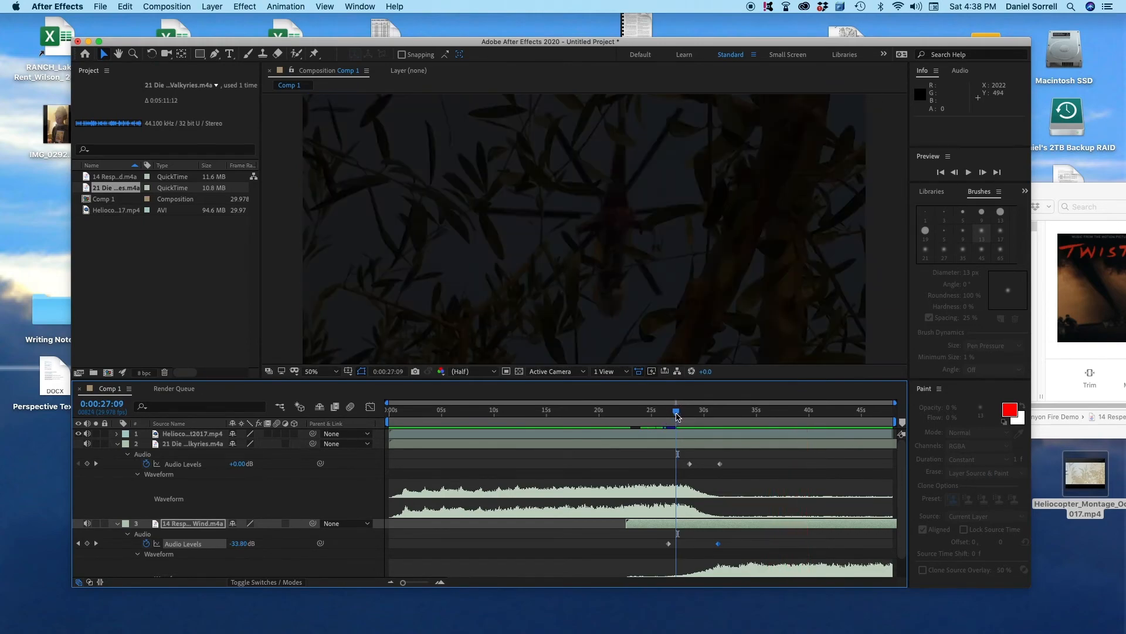
pyautogui.moveTo(763, 414); pyautogui.dragTo(812, 424)
pyautogui.press('space')
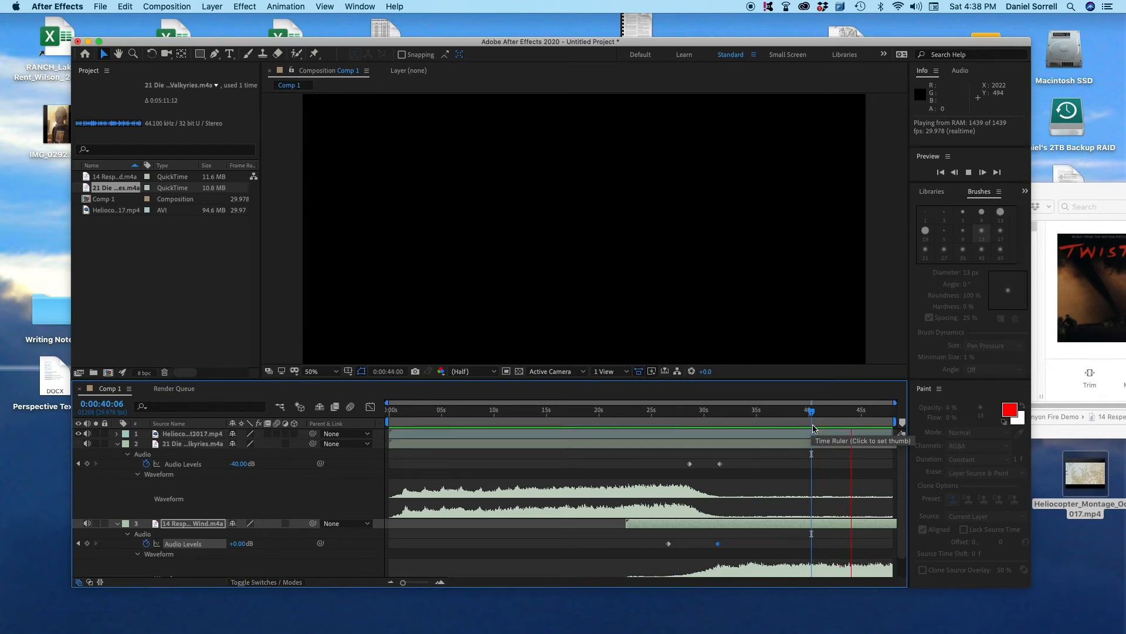
pyautogui.press('space')
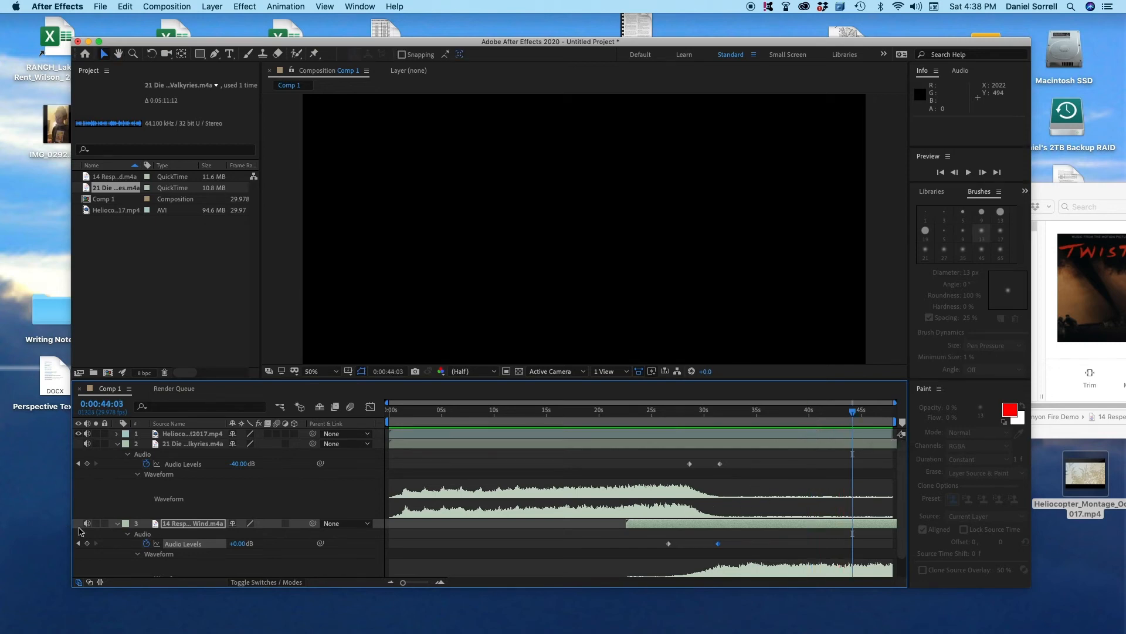
# - Collapse the Valkyries audio properties and fade out Respect the Wind with keyframes of 0 dB at 0:00:44:03 and -40 dB at 0:00:47:29
pyautogui.click(127, 454)
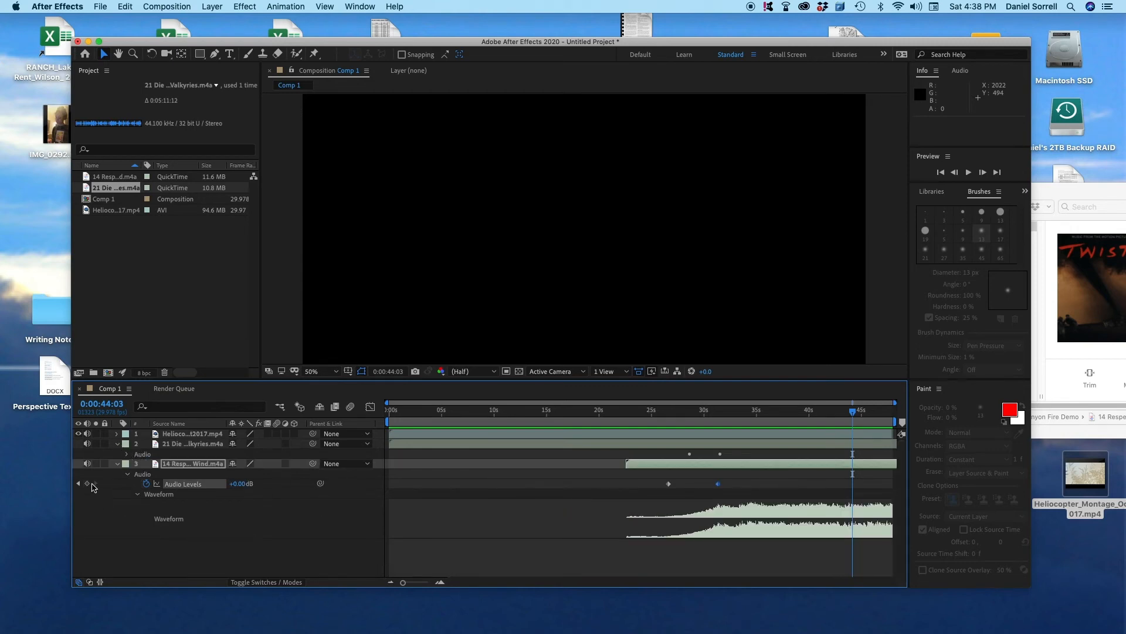
pyautogui.click(88, 484)
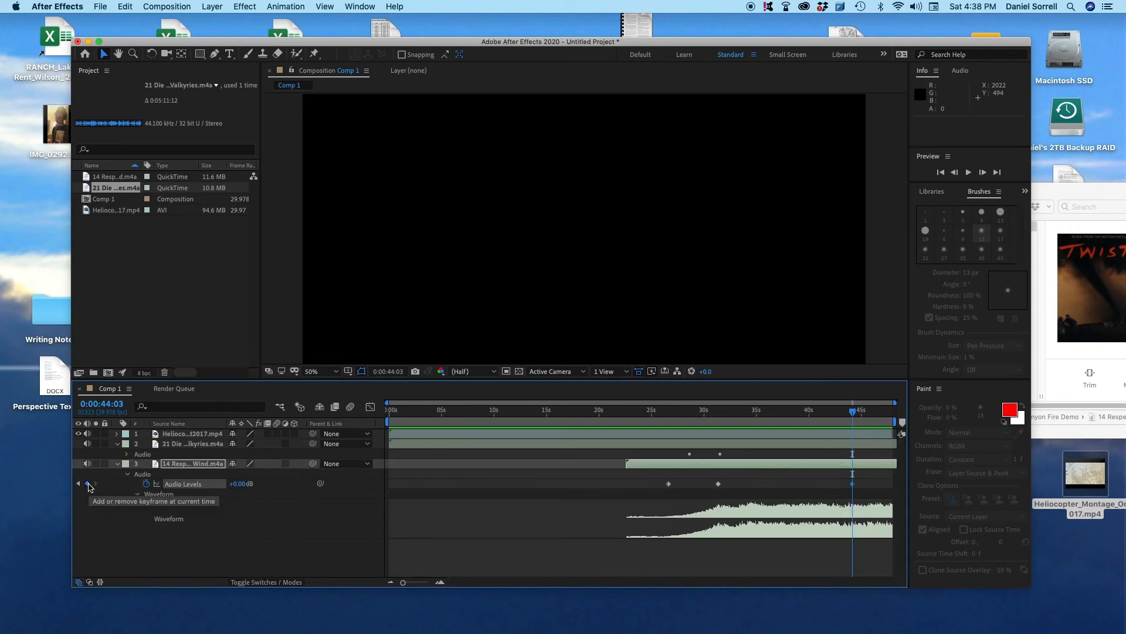
pyautogui.moveTo(852, 417); pyautogui.dragTo(898, 421)
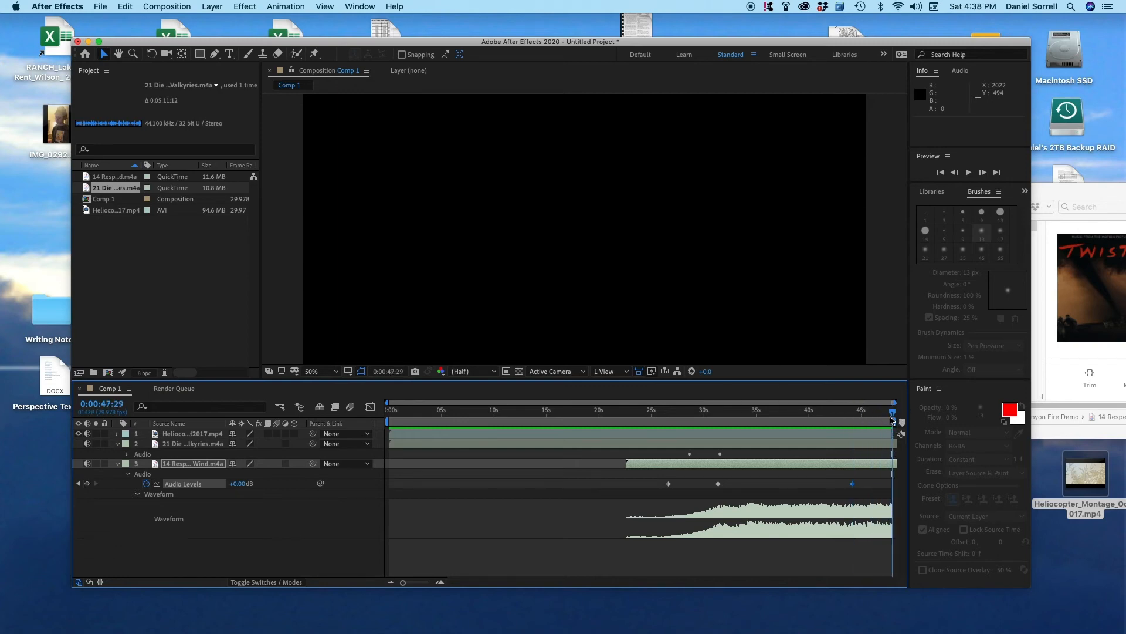
pyautogui.click(88, 484)
pyautogui.write('-40')
pyautogui.press('Return')
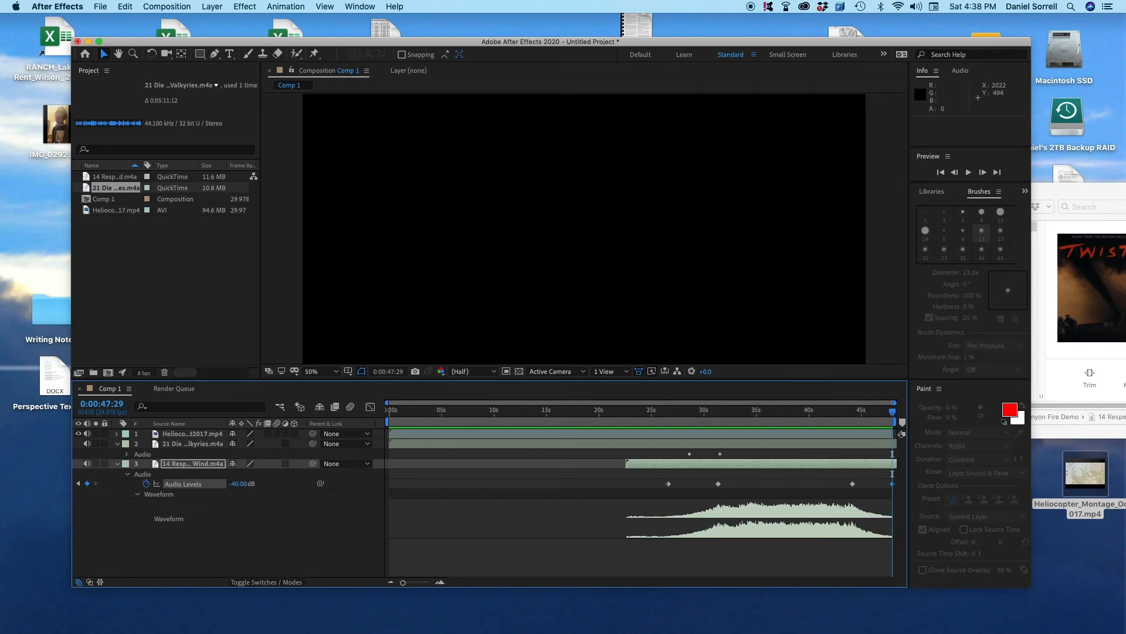
# - Play the ending from 0:00:42:11 and move the keyframe that starts the Respect the Wind fade-out to 0:00:42:08
pyautogui.moveTo(894, 413); pyautogui.dragTo(836, 411)
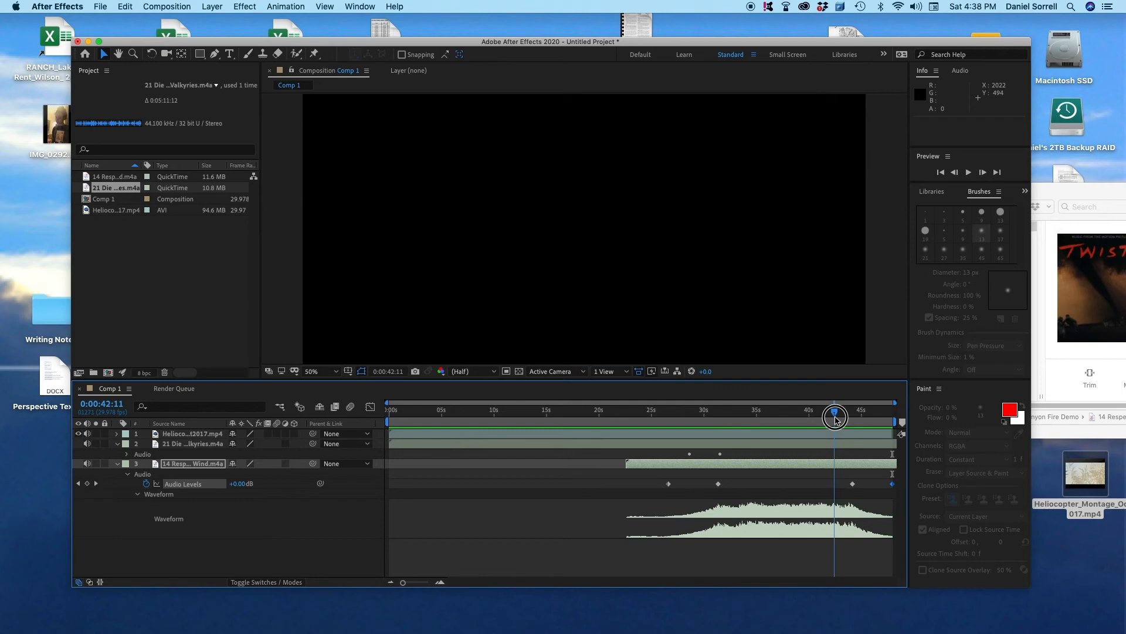
pyautogui.press('space')
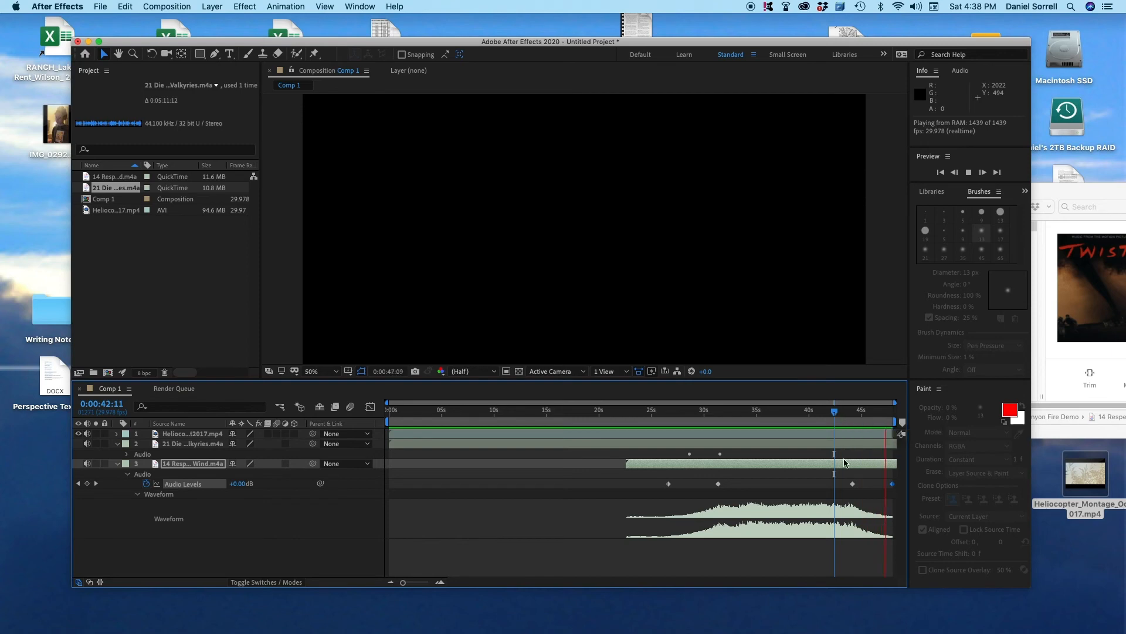
pyautogui.click(852, 485)
pyautogui.moveTo(851, 486); pyautogui.dragTo(833, 485)
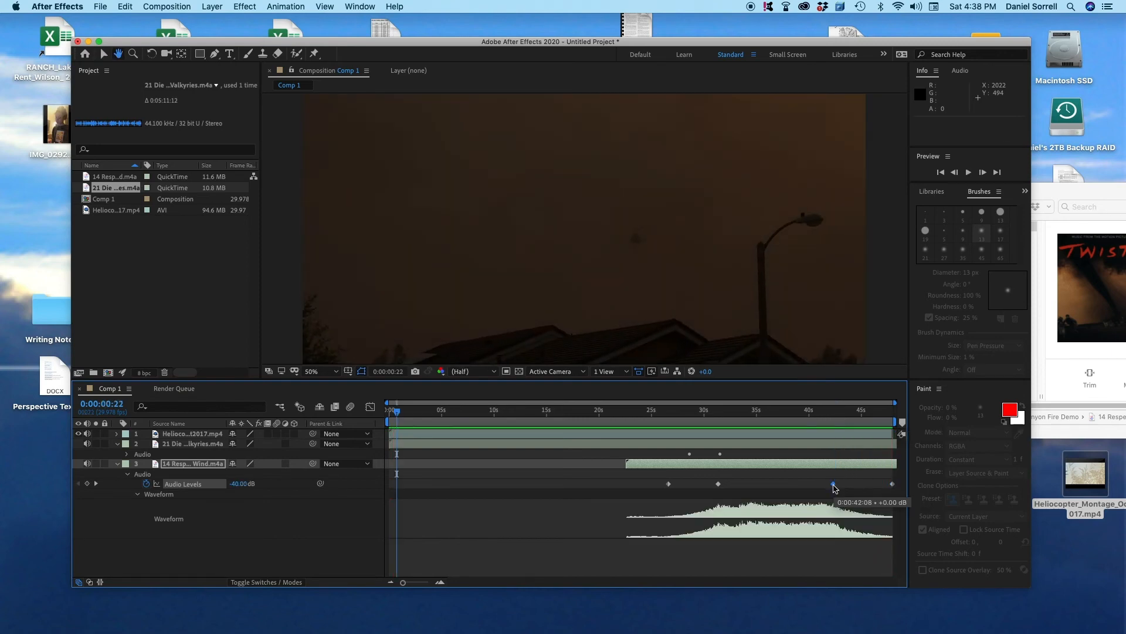